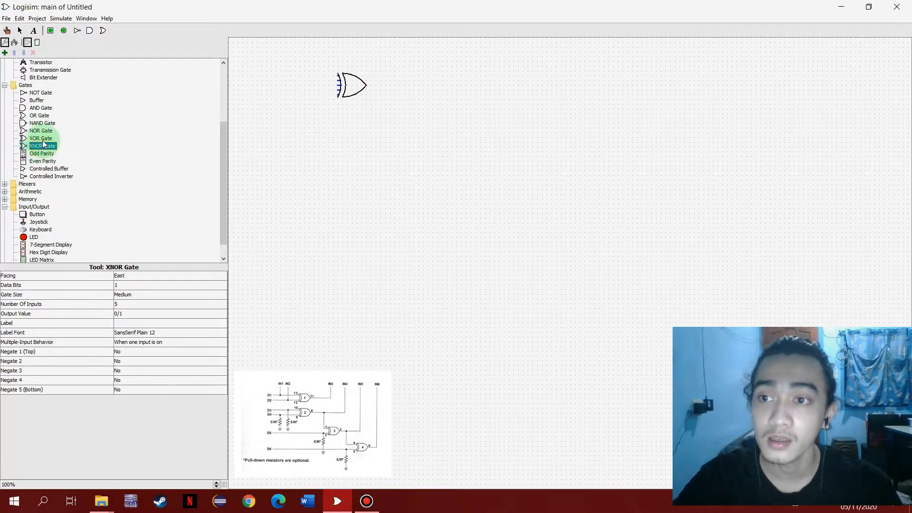
# - Place three more XOR gates: one below the existing gate and two stepping down diagonally farther right on the canvas
pyautogui.click(365, 162)
pyautogui.click(40, 138)
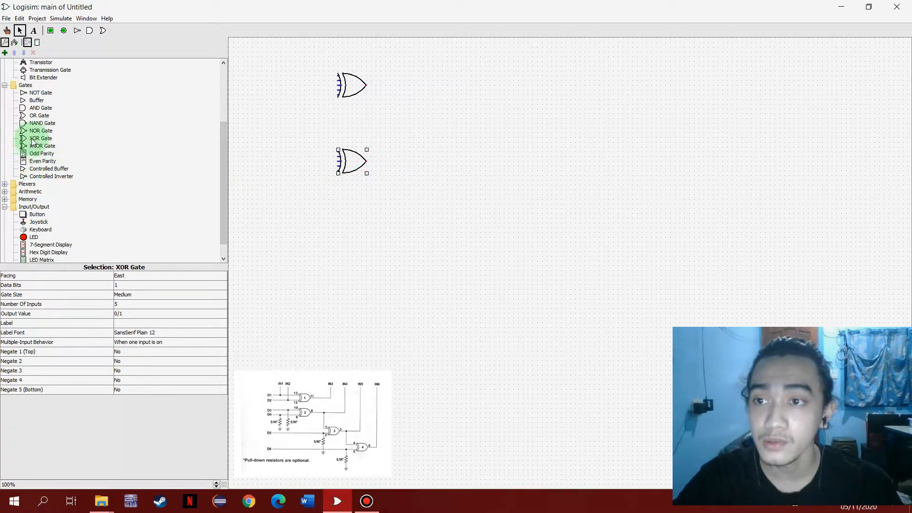
pyautogui.click(569, 237)
pyautogui.click(40, 138)
pyautogui.click(669, 300)
# - Set the number of inputs to 2 on all four XOR gates and shift the first gate slightly down
pyautogui.click(350, 86)
pyautogui.click(149, 303)
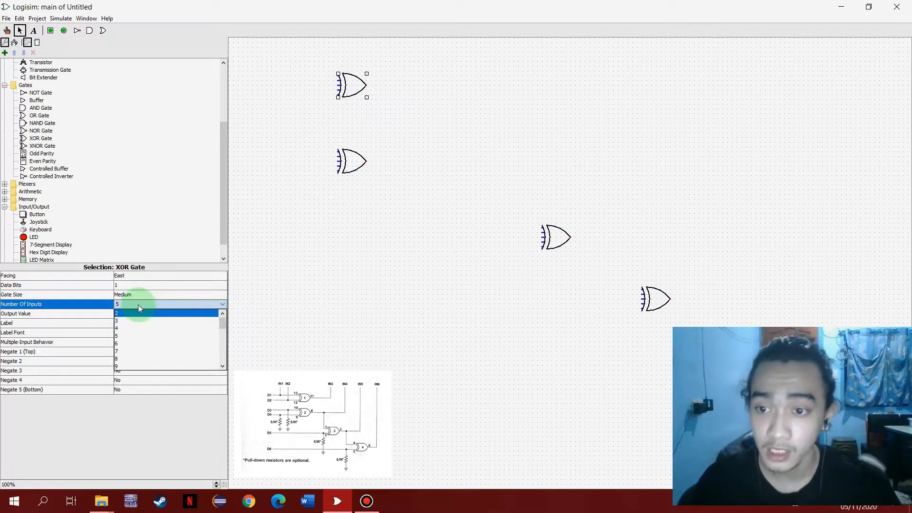
pyautogui.click(360, 164)
pyautogui.click(145, 304)
pyautogui.click(142, 314)
pyautogui.click(554, 243)
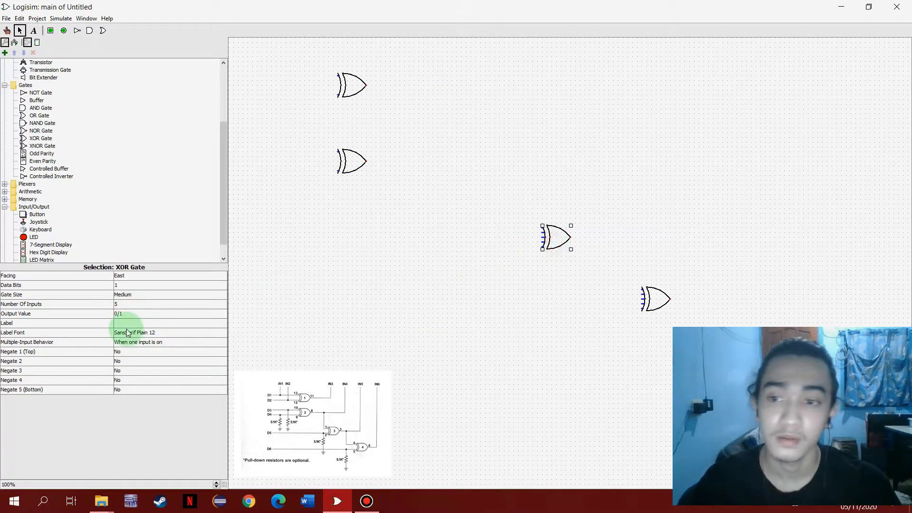
pyautogui.click(126, 305)
pyautogui.click(126, 312)
pyautogui.click(669, 312)
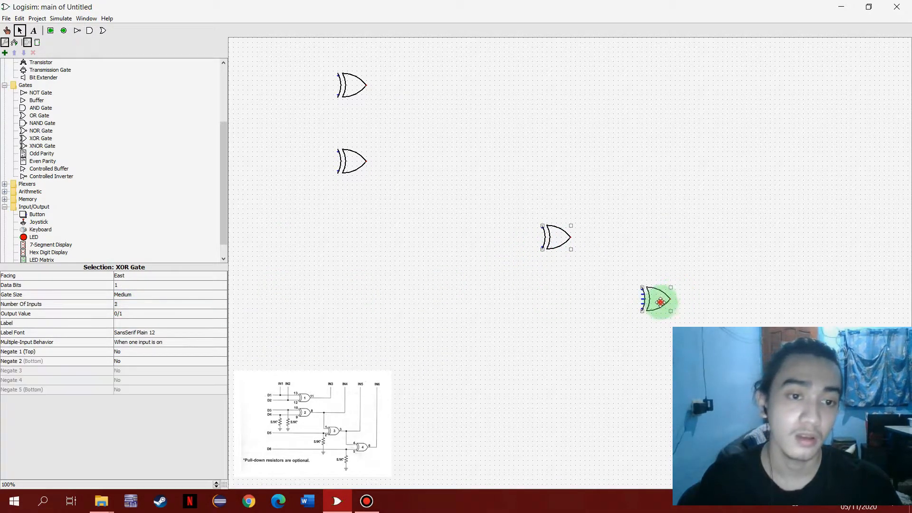
pyautogui.click(124, 305)
pyautogui.click(145, 313)
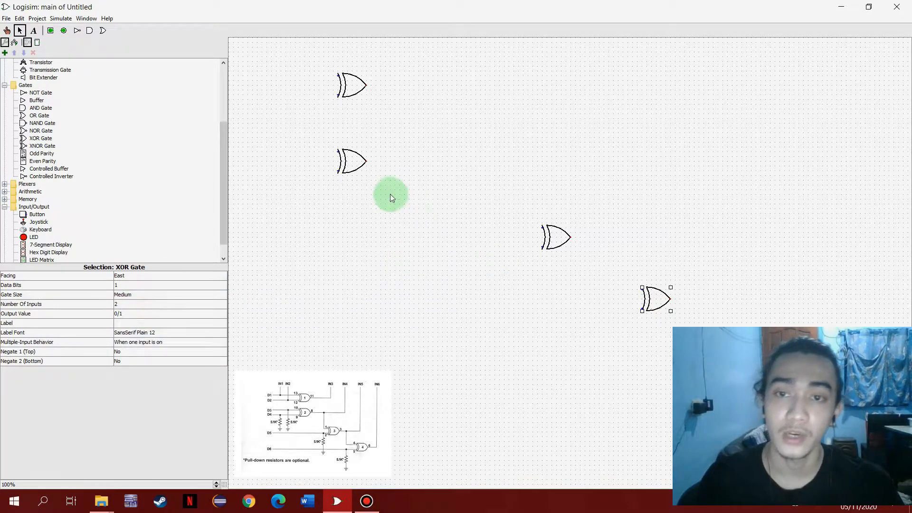
pyautogui.moveTo(345, 84); pyautogui.dragTo(341, 104)
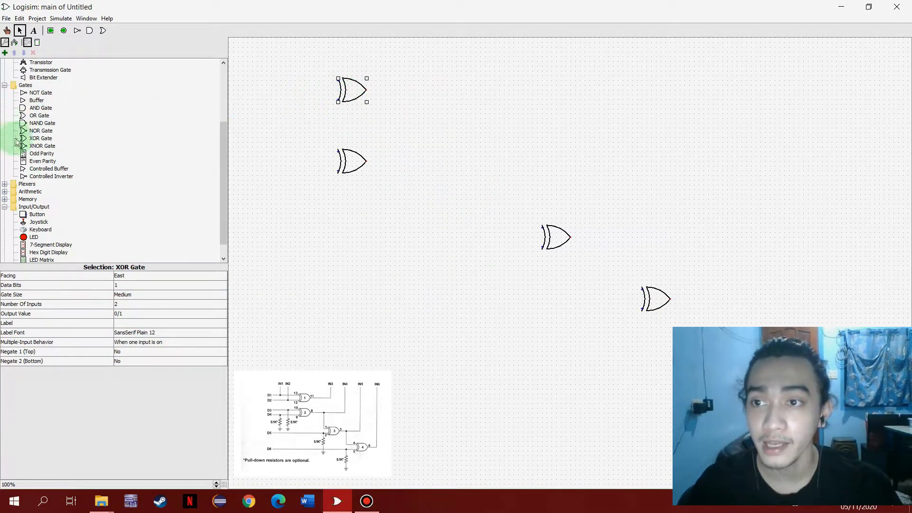
# - Place six input pins down the canvas left of the gates: two beside each of the first two gates and two below
pyautogui.click(51, 31)
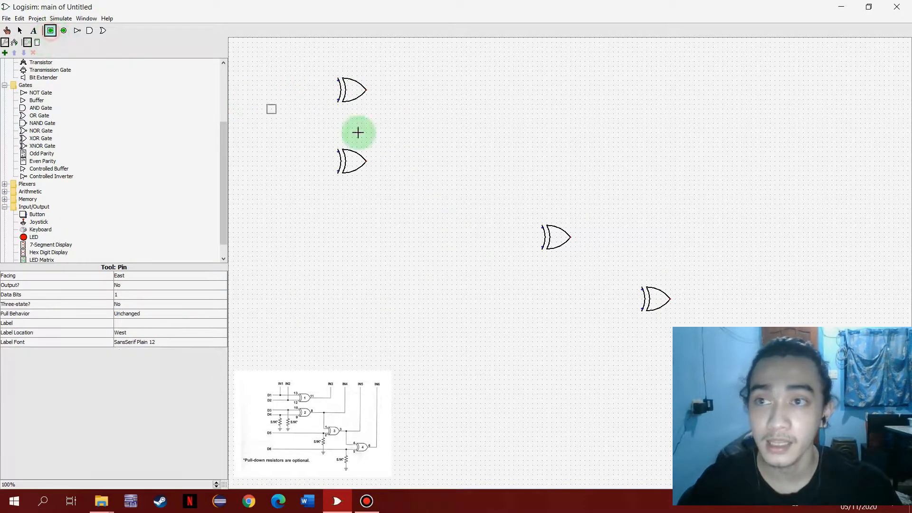
pyautogui.click(263, 77)
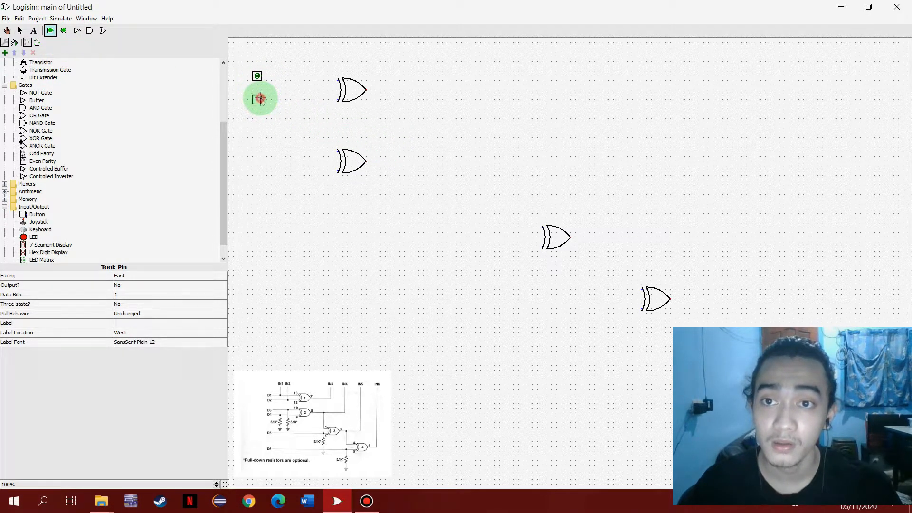
pyautogui.click(261, 99)
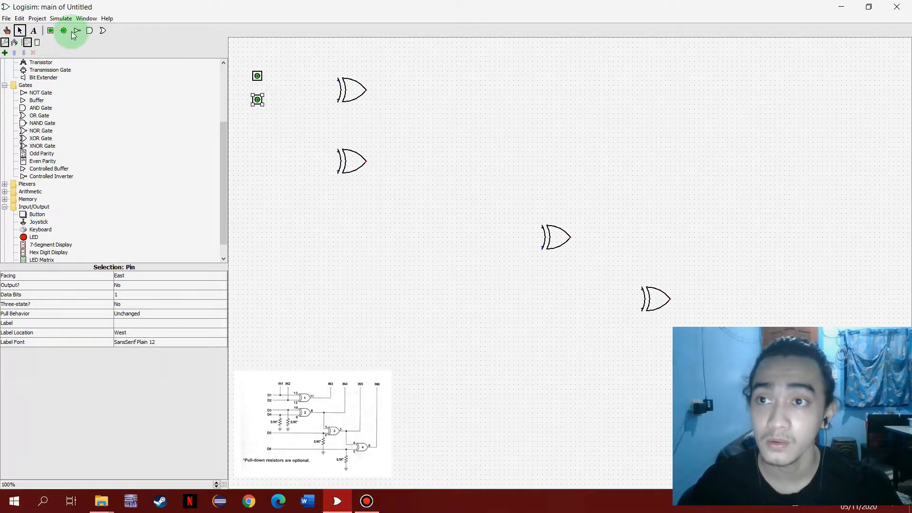
pyautogui.click(265, 148)
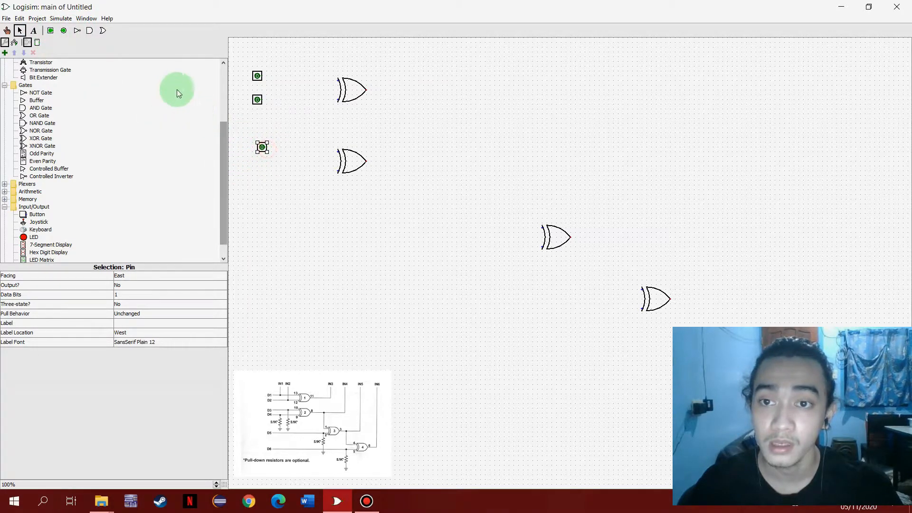
pyautogui.click(258, 171)
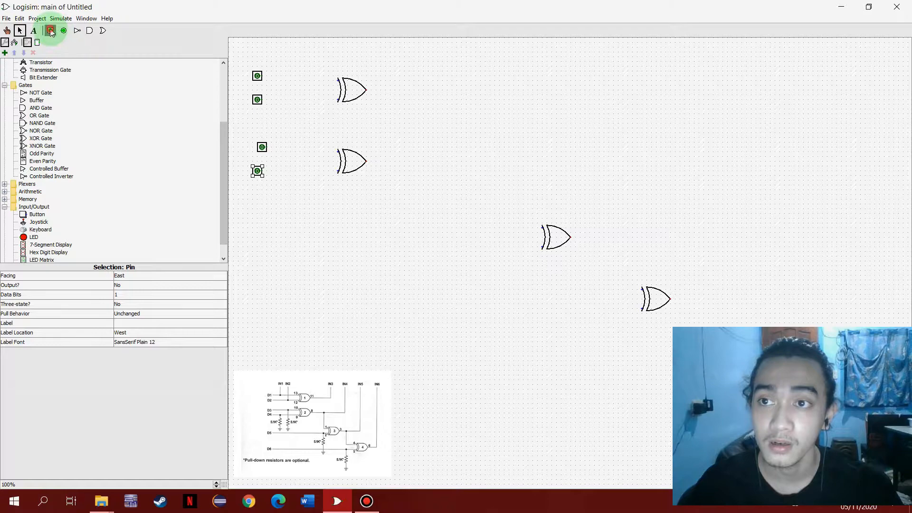
pyautogui.click(262, 241)
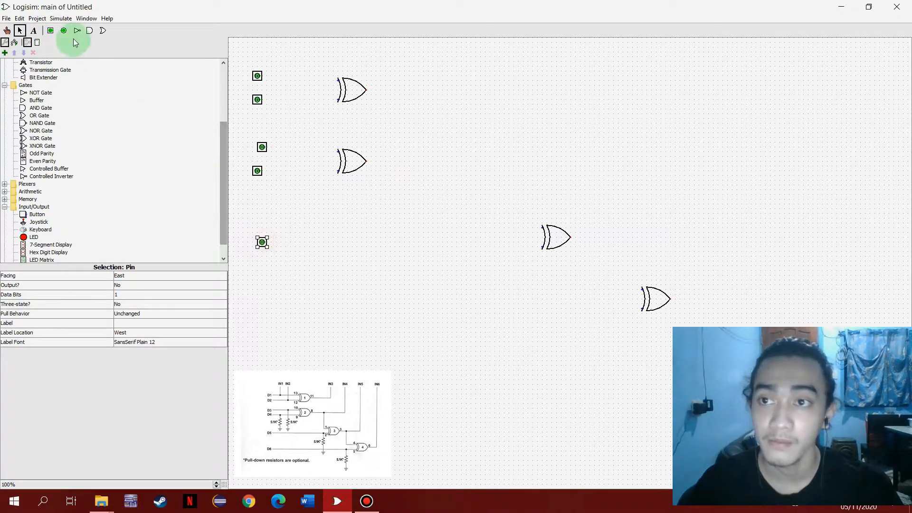
pyautogui.click(51, 31)
pyautogui.click(262, 295)
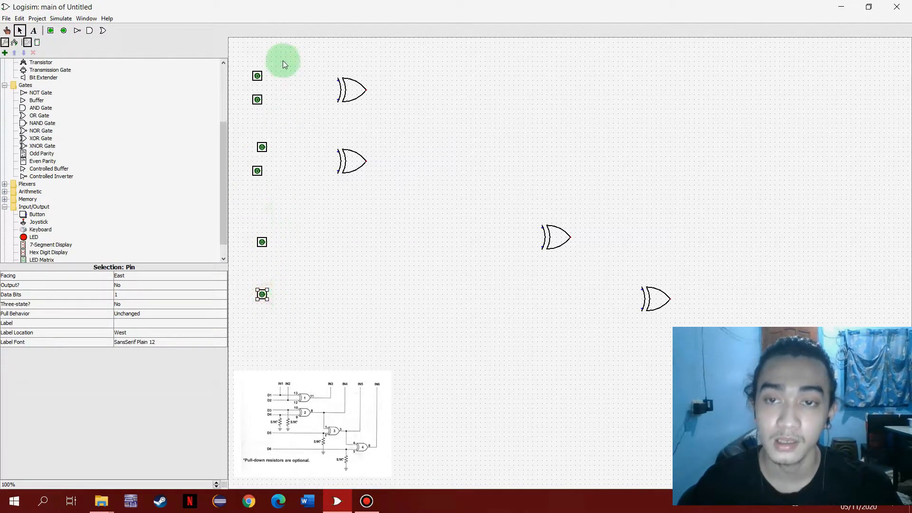
# - Align the third, fifth and sixth input pins in one vertical column with the other pins
pyautogui.click(261, 146)
pyautogui.click(262, 240)
pyautogui.moveTo(262, 295); pyautogui.dragTo(258, 295)
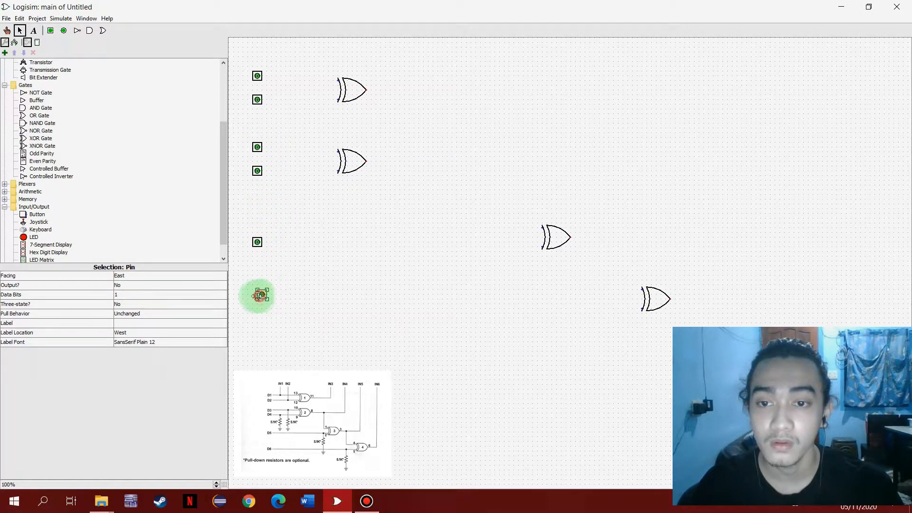
# - Place five LEDs in a row above the gates, moving the fourth closer to the third
pyautogui.click(34, 237)
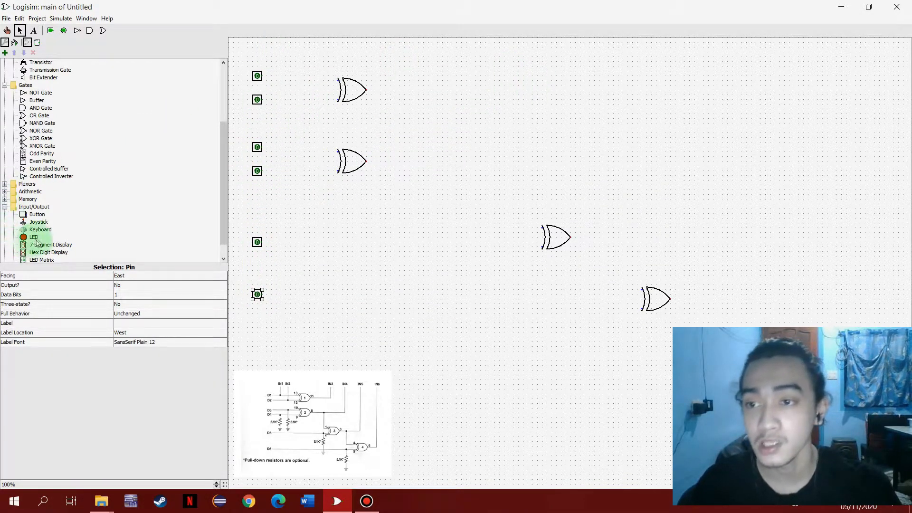
pyautogui.click(294, 46)
pyautogui.click(34, 237)
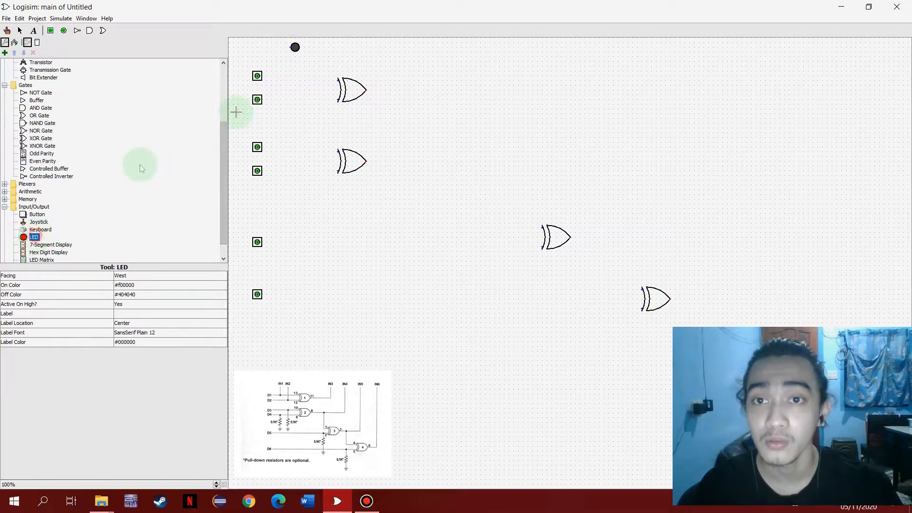
pyautogui.click(326, 47)
pyautogui.click(33, 237)
pyautogui.click(432, 47)
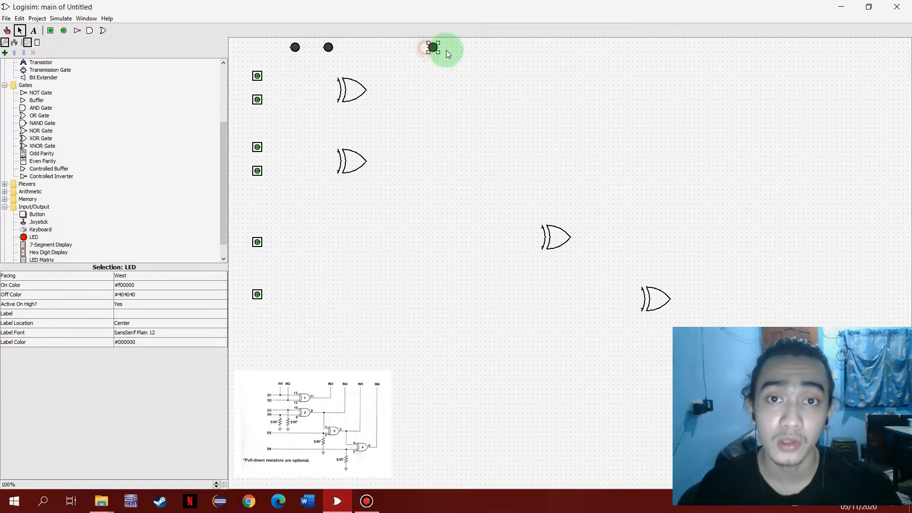
pyautogui.click(33, 237)
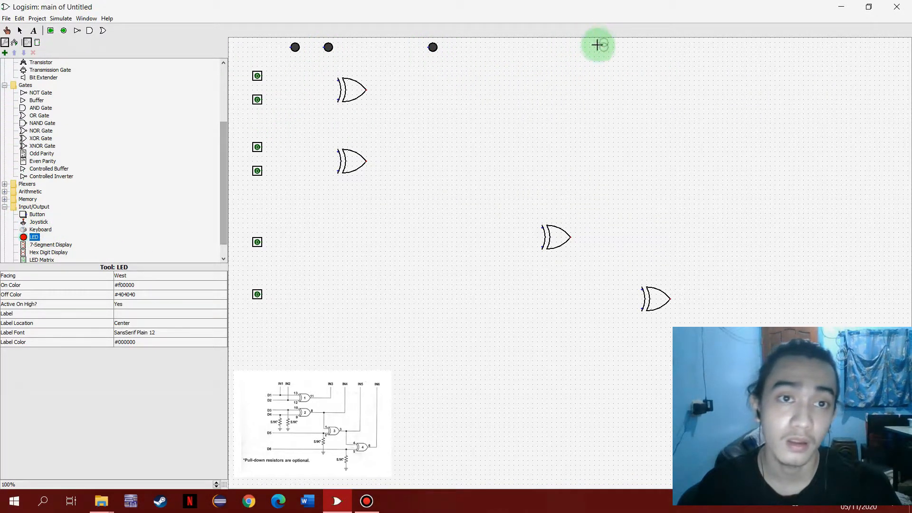
pyautogui.click(618, 52)
pyautogui.click(33, 237)
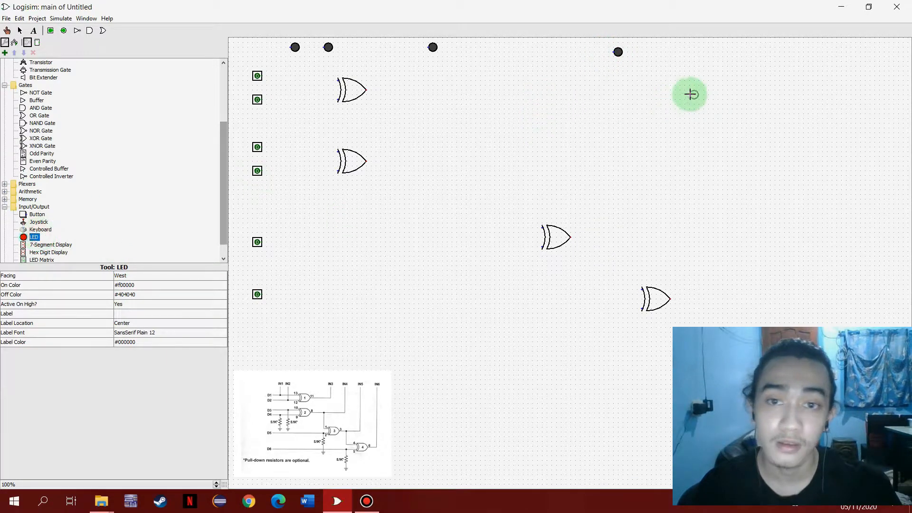
pyautogui.click(771, 52)
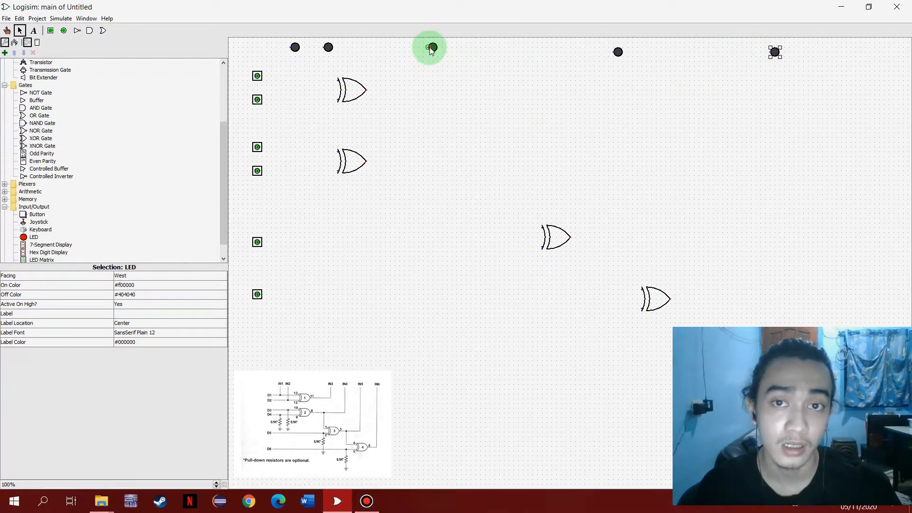
pyautogui.moveTo(619, 56); pyautogui.dragTo(519, 48)
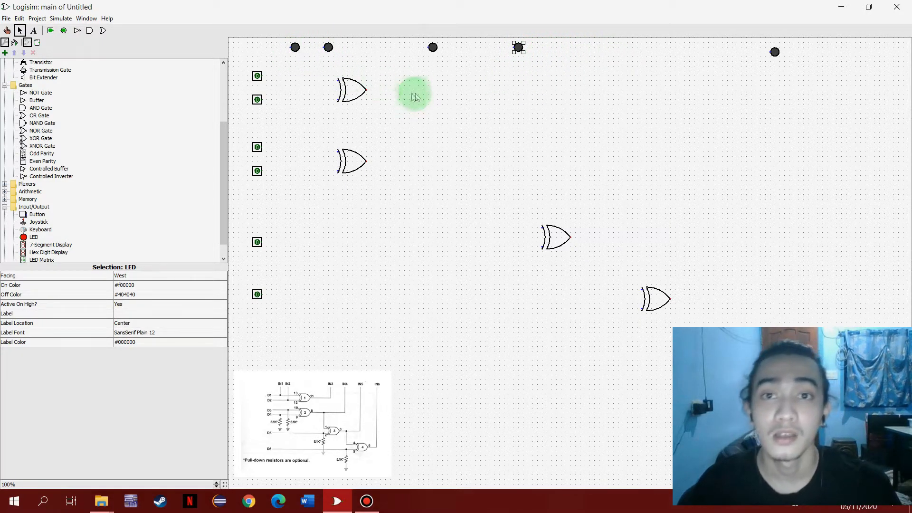
# - Wire the first two input pins to the first XOR gate's two inputs, adjusting the gate's position to fit
pyautogui.moveTo(356, 90); pyautogui.dragTo(350, 86)
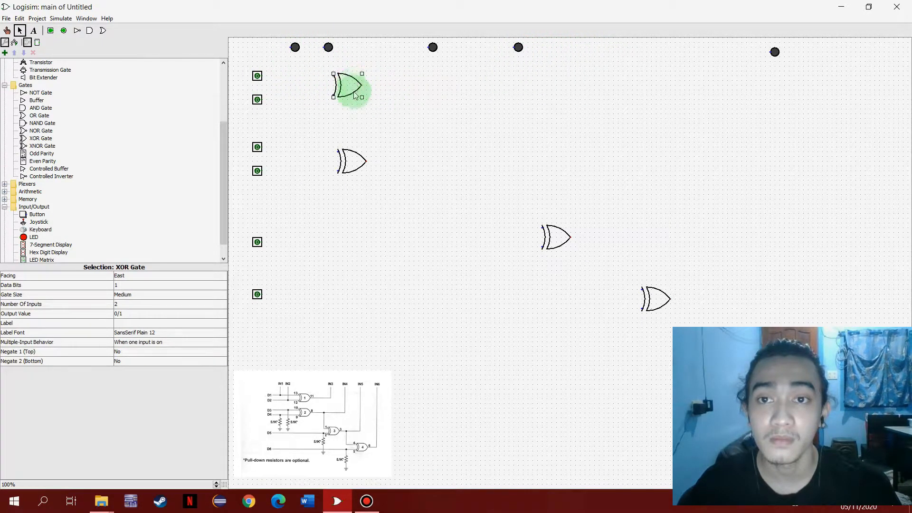
pyautogui.moveTo(261, 76); pyautogui.dragTo(335, 76)
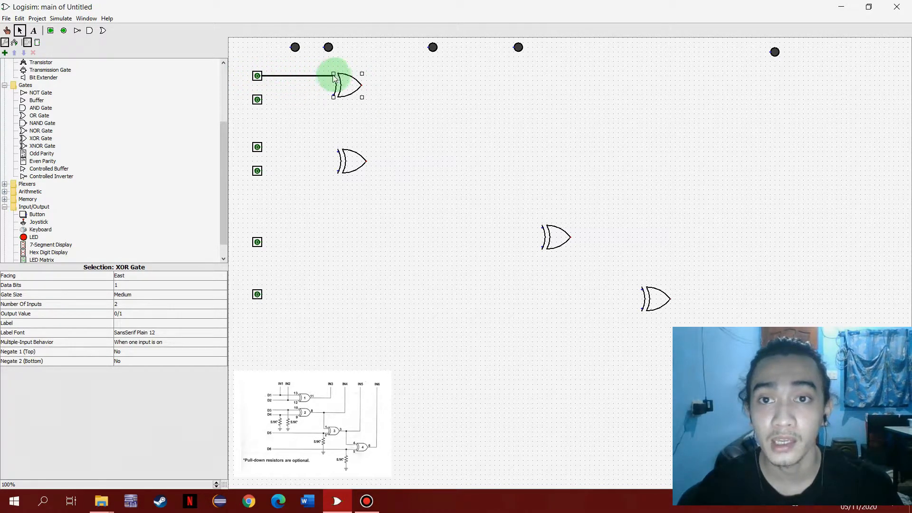
pyautogui.moveTo(261, 99); pyautogui.dragTo(330, 99)
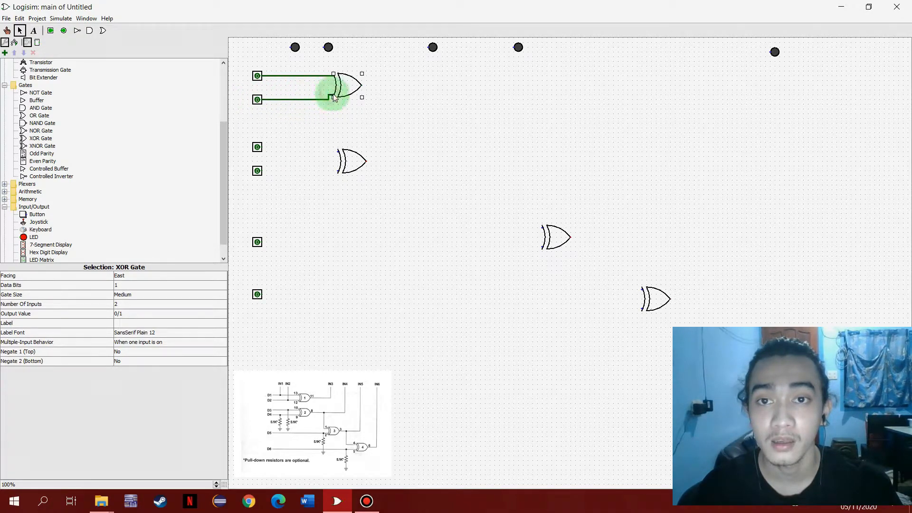
pyautogui.moveTo(353, 82); pyautogui.dragTo(359, 82)
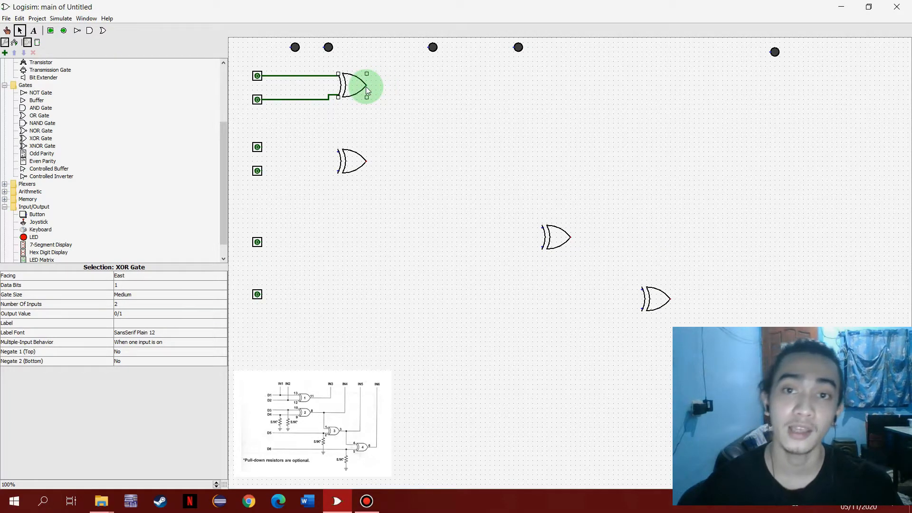
# - Wire the first XOR gate's output to the third LED, and branch the second and first LEDs onto the second and first pin wires
pyautogui.moveTo(369, 86); pyautogui.dragTo(419, 50)
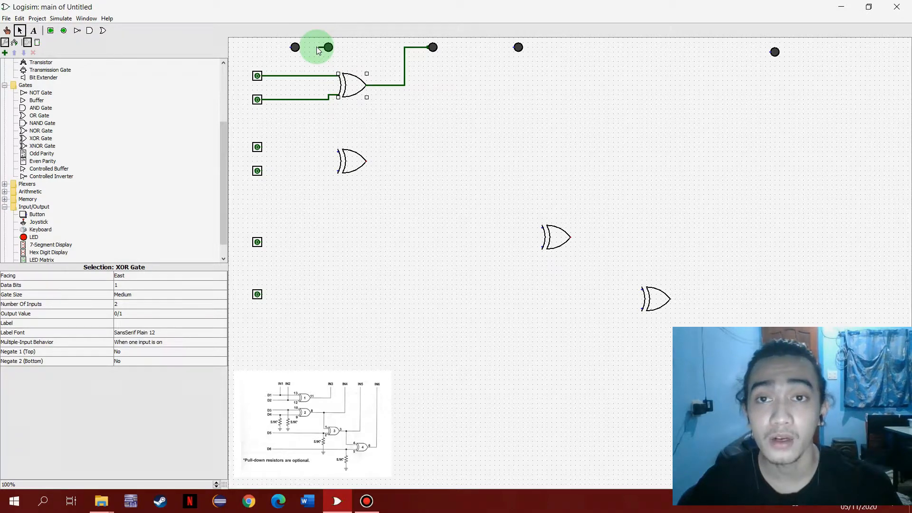
pyautogui.moveTo(318, 56); pyautogui.dragTo(314, 99)
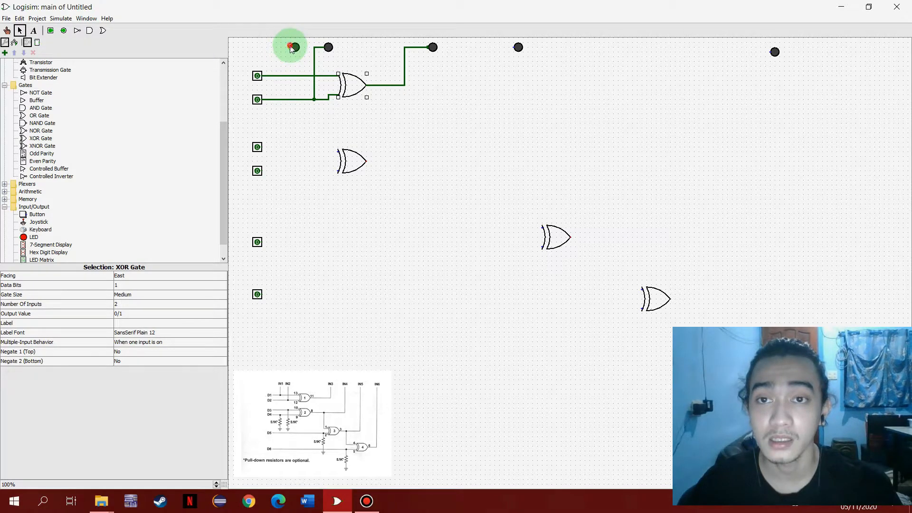
pyautogui.moveTo(280, 49); pyautogui.dragTo(281, 76)
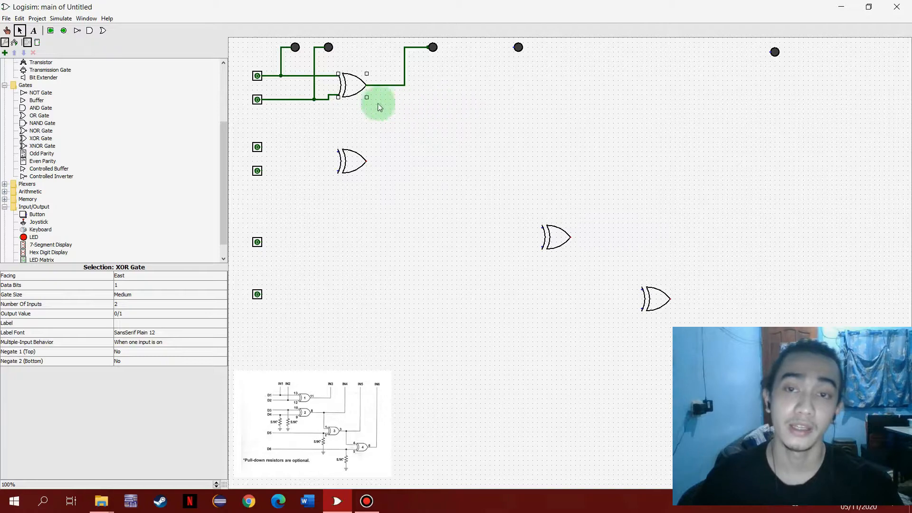
# - Reposition the second XOR gate and wire the third and fourth input pins to its two inputs
pyautogui.moveTo(355, 159); pyautogui.dragTo(355, 155)
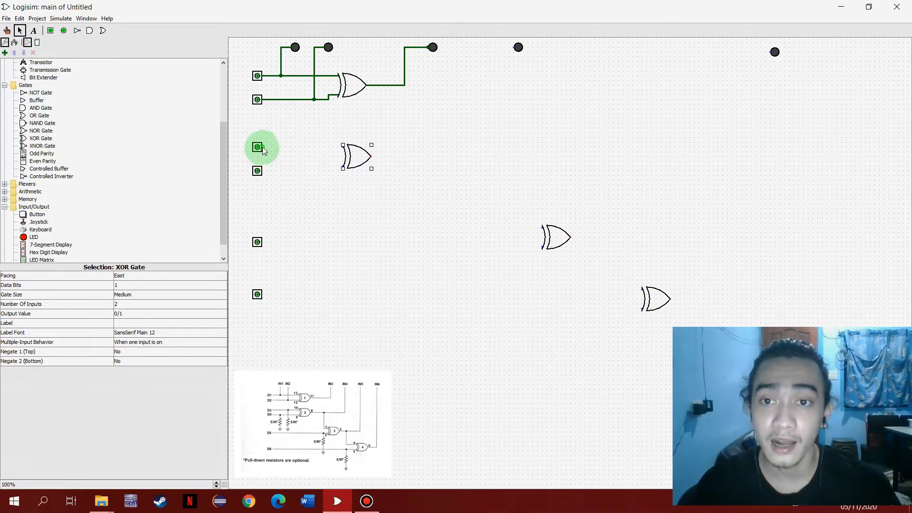
pyautogui.moveTo(263, 150); pyautogui.dragTo(344, 150)
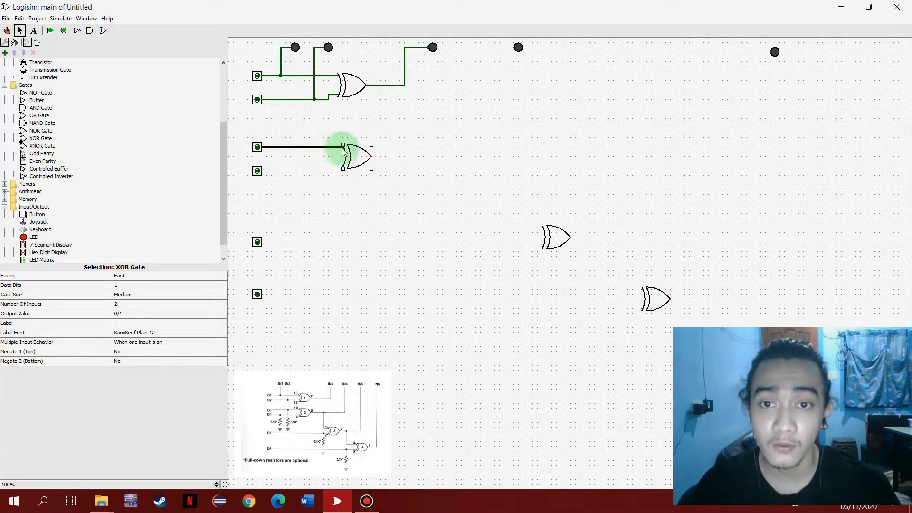
pyautogui.moveTo(358, 156); pyautogui.dragTo(363, 156)
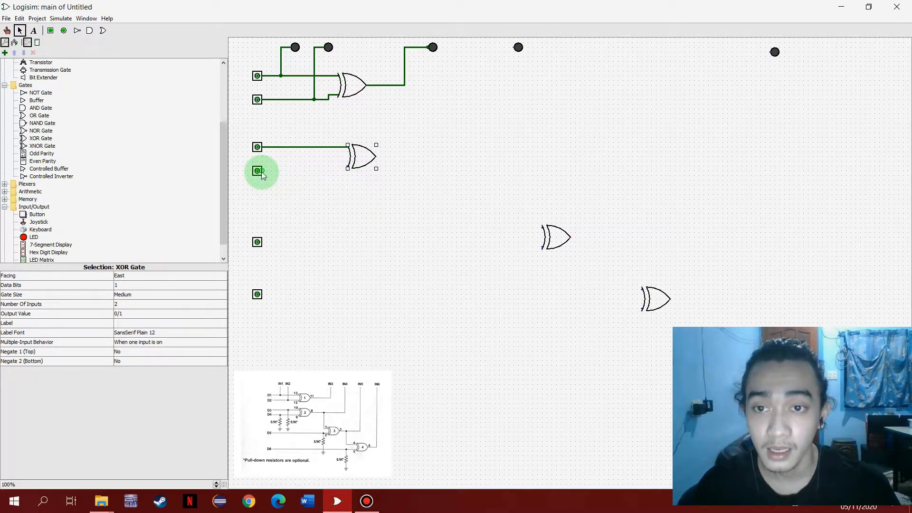
pyautogui.moveTo(275, 175); pyautogui.dragTo(339, 171)
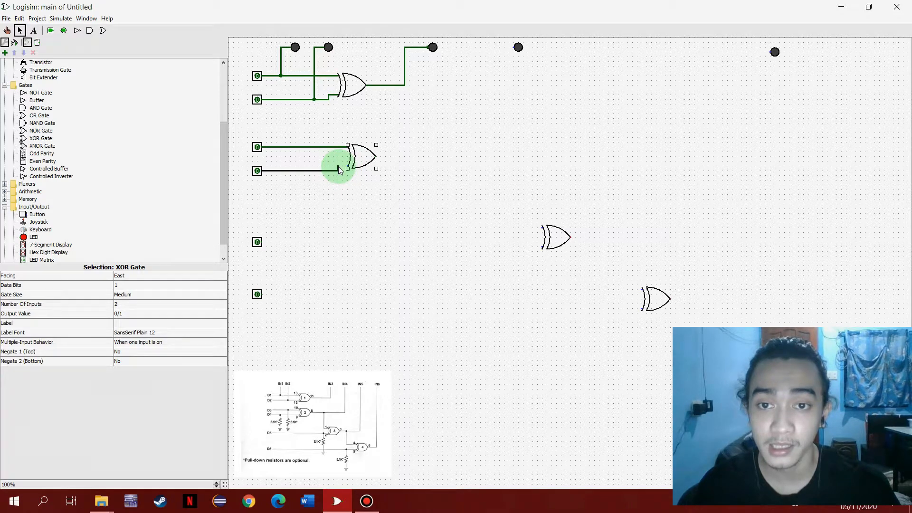
pyautogui.moveTo(339, 171); pyautogui.dragTo(348, 171)
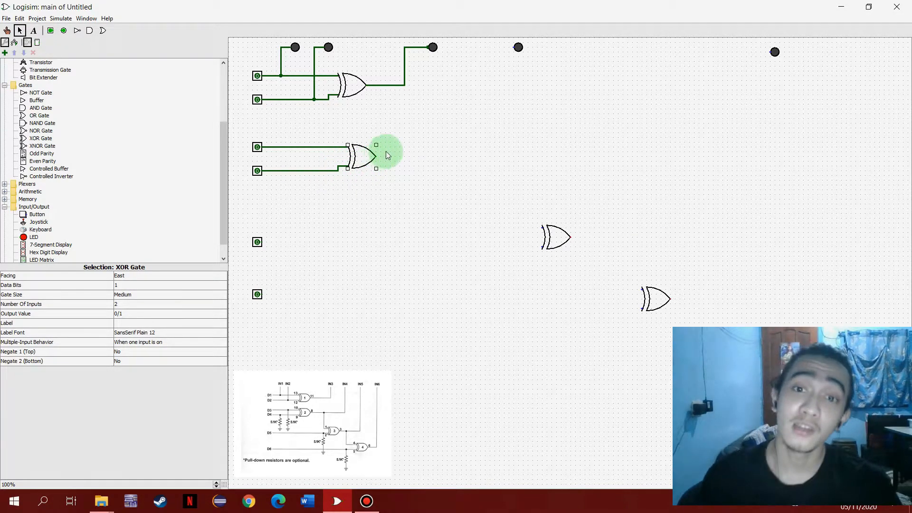
# - Wire the second XOR gate's output to the fourth LED
pyautogui.moveTo(378, 158); pyautogui.dragTo(460, 151)
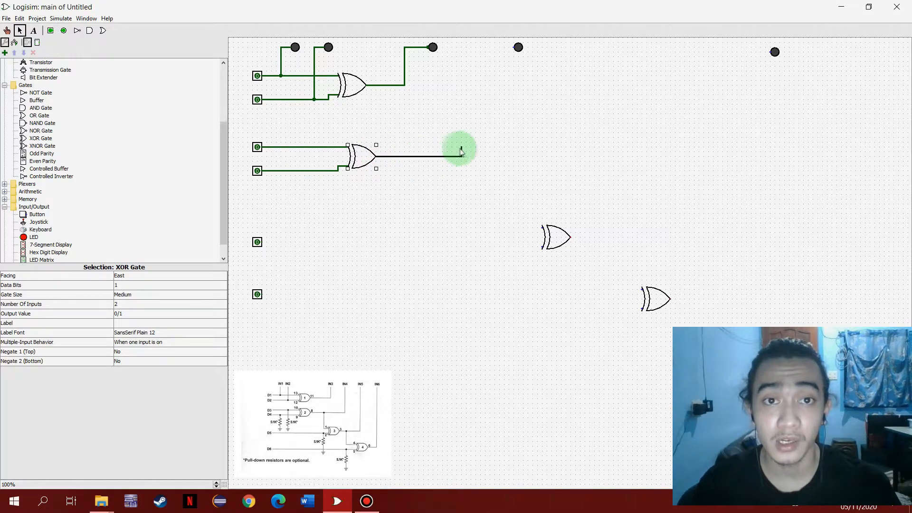
pyautogui.moveTo(466, 152); pyautogui.dragTo(486, 59)
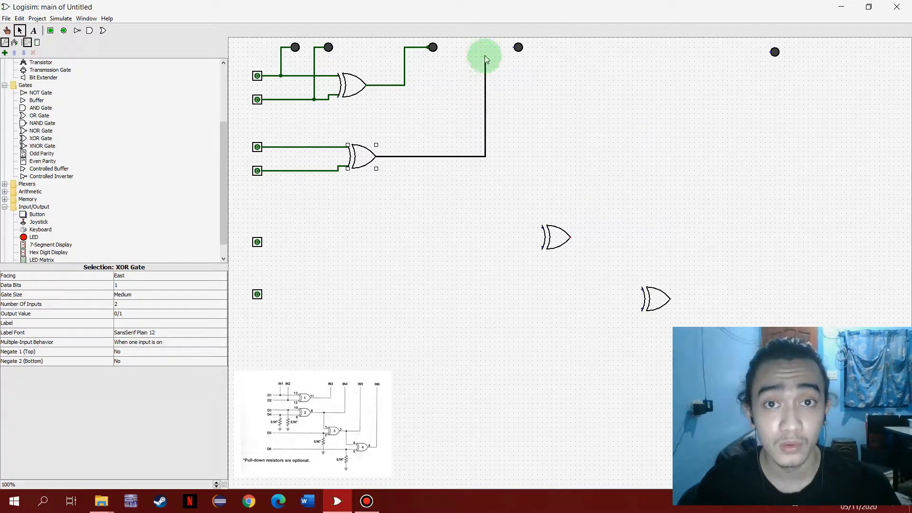
pyautogui.moveTo(494, 49); pyautogui.dragTo(517, 48)
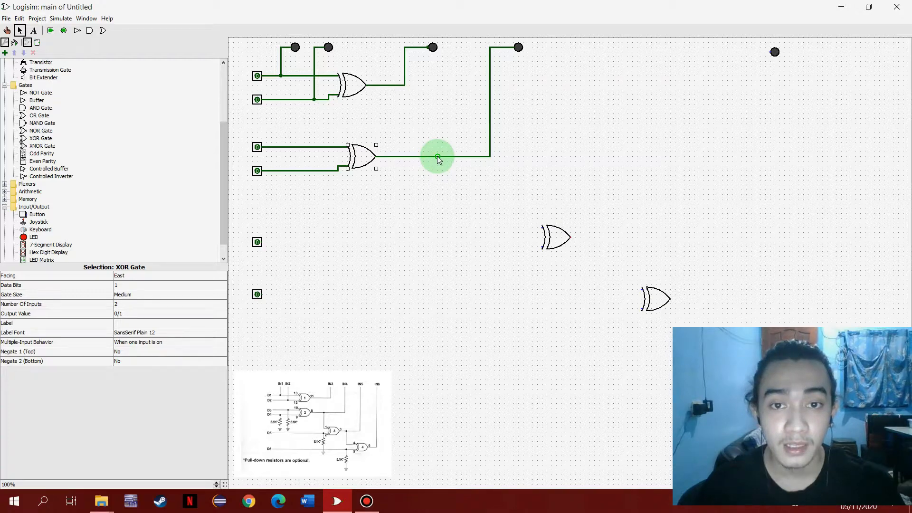
pyautogui.moveTo(438, 159)
pyautogui.mouseDown()
pyautogui.moveTo(434, 153)
pyautogui.moveTo(434, 163)
pyautogui.moveTo(442, 156)
pyautogui.mouseUp()
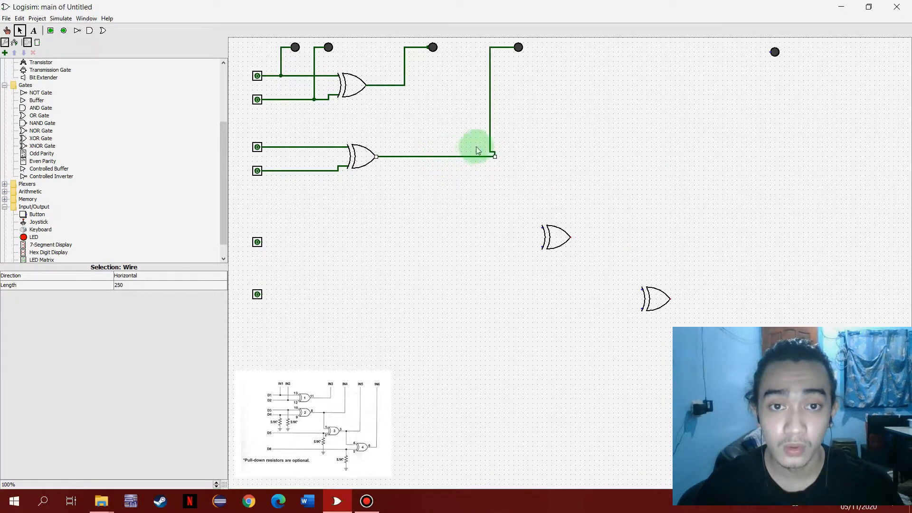
# - Branch the second XOR gate's output to the third gate's upper input, and wire the fifth pin, moved slightly down, to its lower input
pyautogui.moveTo(543, 228); pyautogui.dragTo(443, 175)
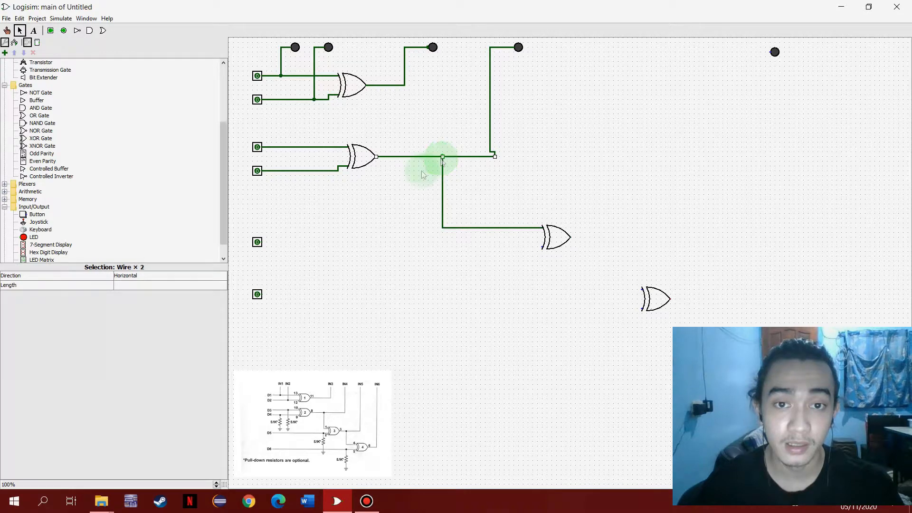
pyautogui.moveTo(257, 242); pyautogui.dragTo(257, 251)
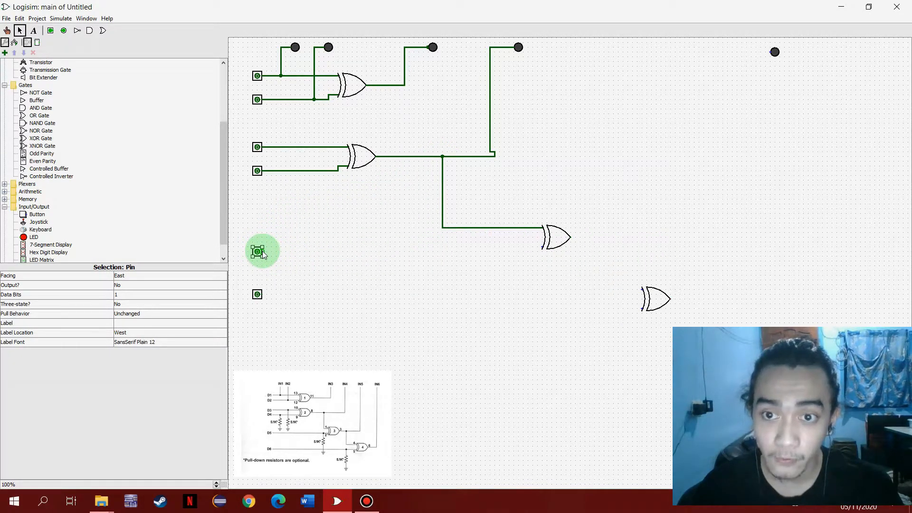
pyautogui.moveTo(264, 251); pyautogui.dragTo(540, 248)
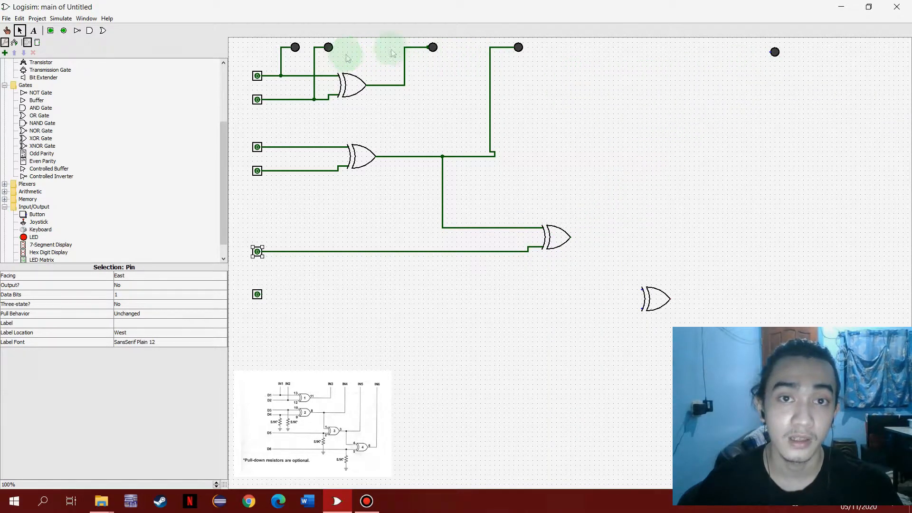
# - Place another LED between the fourth and last LEDs, level with the row, and wire the third XOR gate's output to it
pyautogui.click(34, 237)
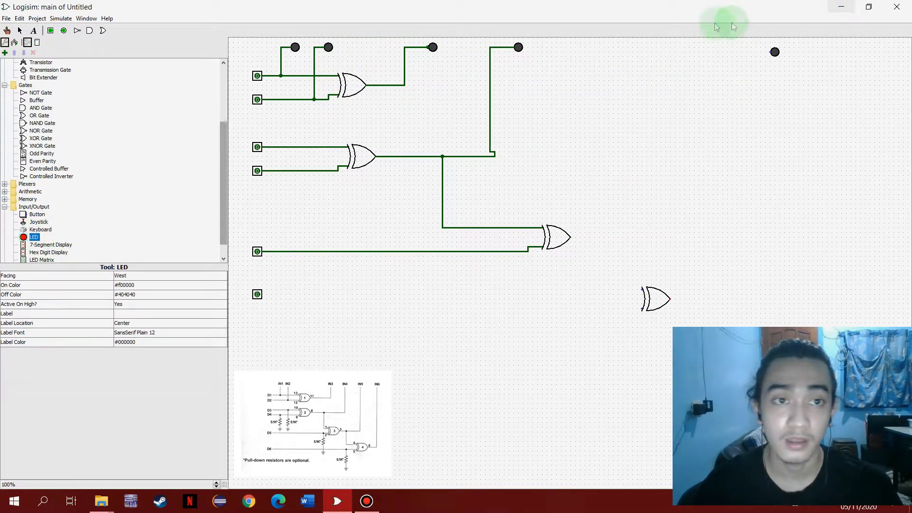
pyautogui.click(651, 52)
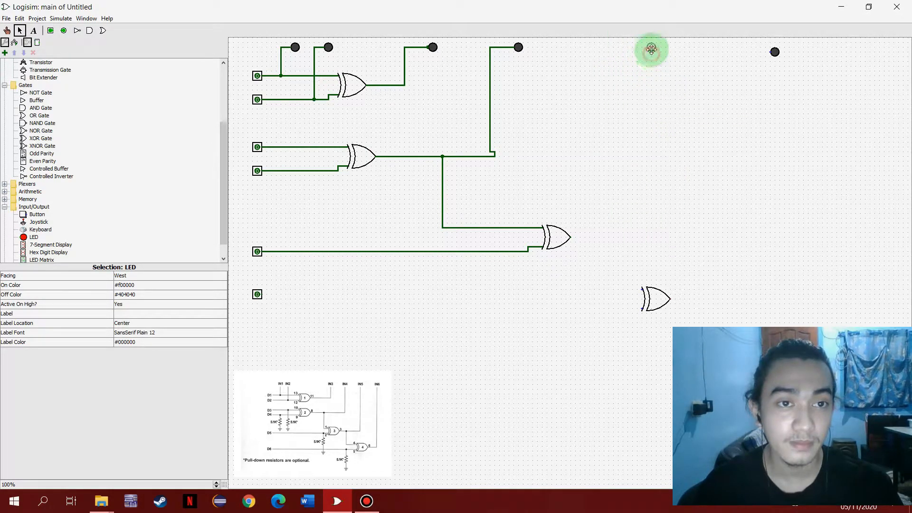
pyautogui.moveTo(651, 48); pyautogui.dragTo(651, 47)
pyautogui.moveTo(570, 238)
pyautogui.mouseDown()
pyautogui.moveTo(610, 230)
pyautogui.moveTo(609, 48)
pyautogui.moveTo(646, 47)
pyautogui.mouseUp()
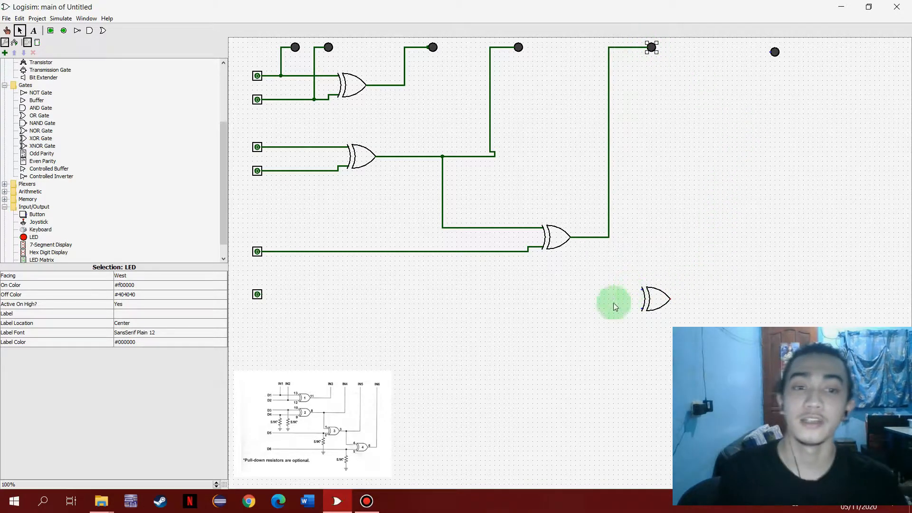
# - Wire the third gate's output and the sixth pin, moved down, into the fourth XOR gate, and its output to the last LED
pyautogui.moveTo(255, 300); pyautogui.dragTo(252, 315)
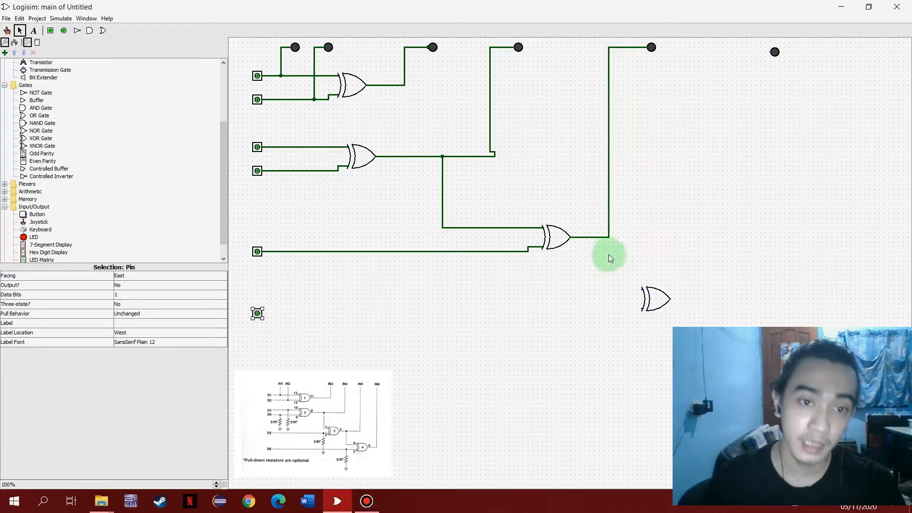
pyautogui.moveTo(588, 238); pyautogui.dragTo(587, 275)
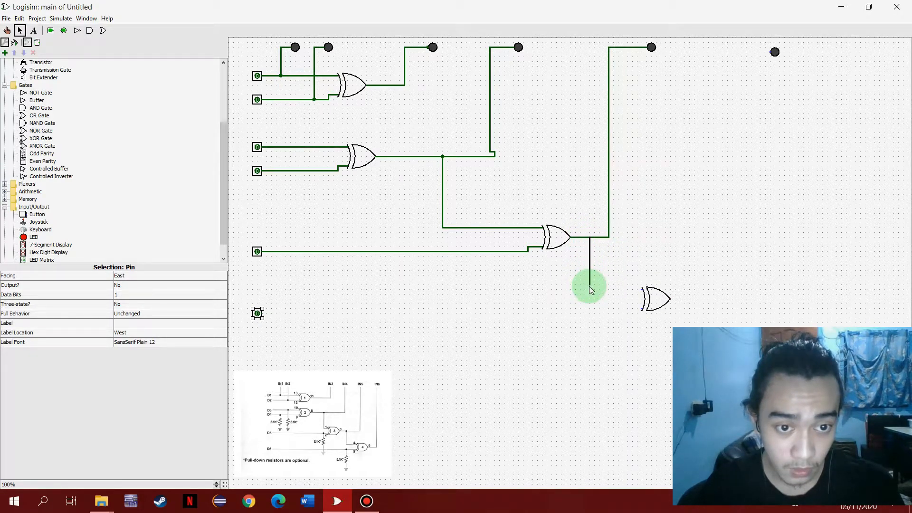
pyautogui.moveTo(591, 291); pyautogui.dragTo(643, 290)
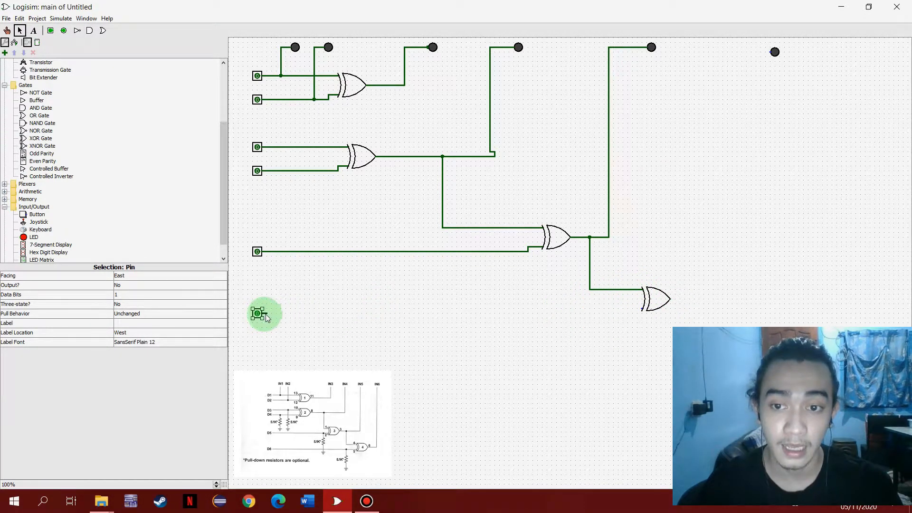
pyautogui.moveTo(276, 316); pyautogui.dragTo(627, 310)
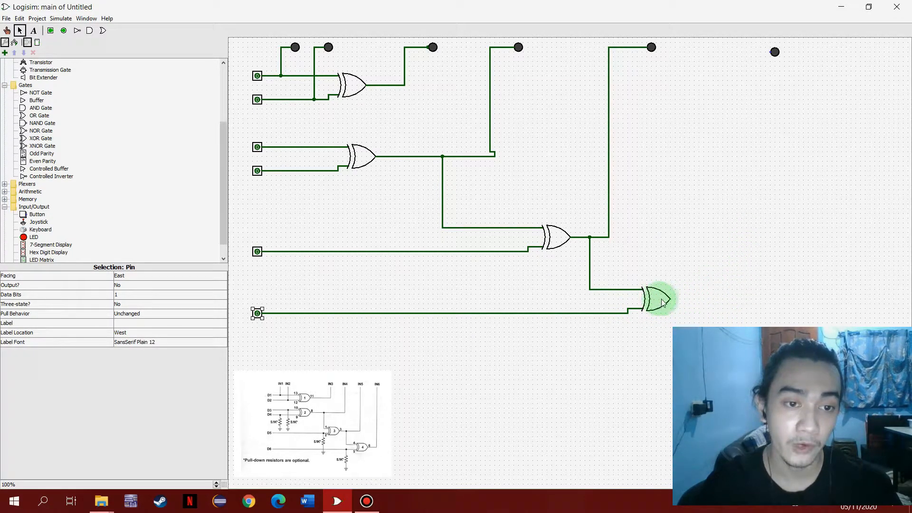
pyautogui.moveTo(670, 300); pyautogui.dragTo(752, 58)
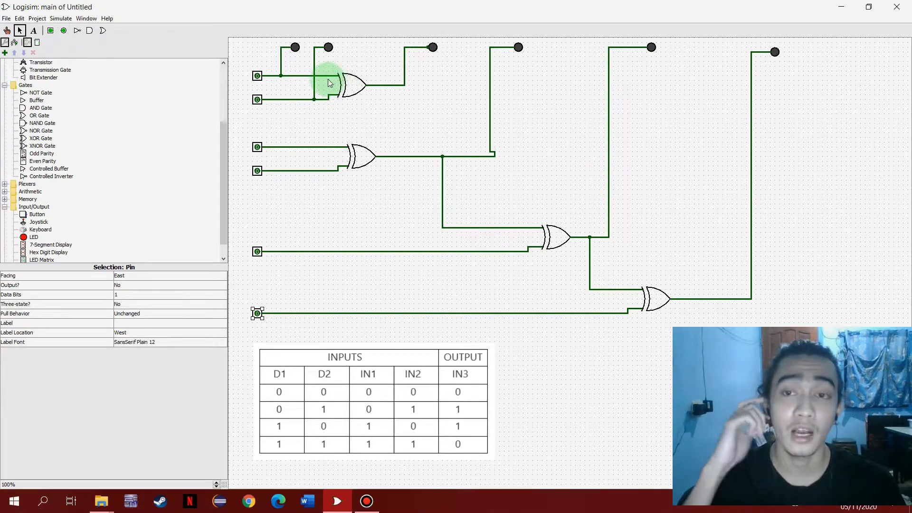
# - Test the first XOR gate by poking the first two pins through D1/D2 combinations 0/1, 1/0 and 1/1
pyautogui.hotkey('ctrl', '1')
pyautogui.click(258, 100)
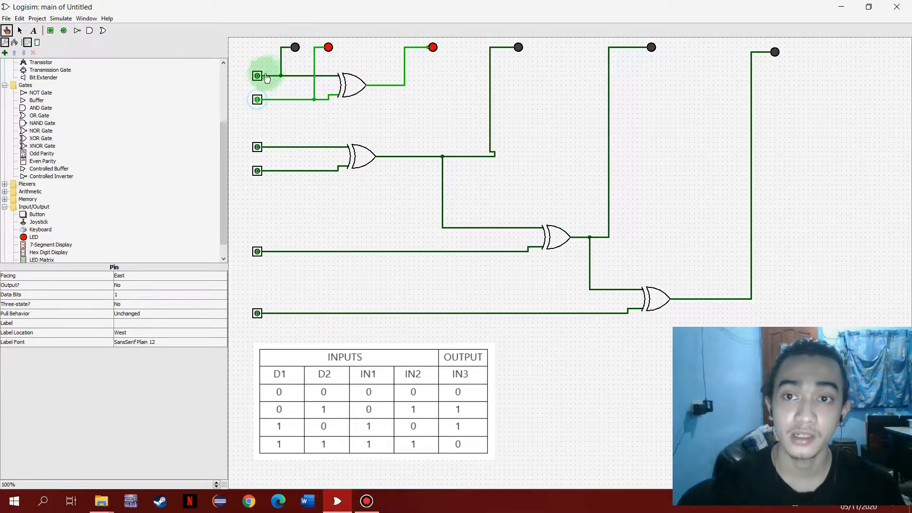
pyautogui.click(257, 101)
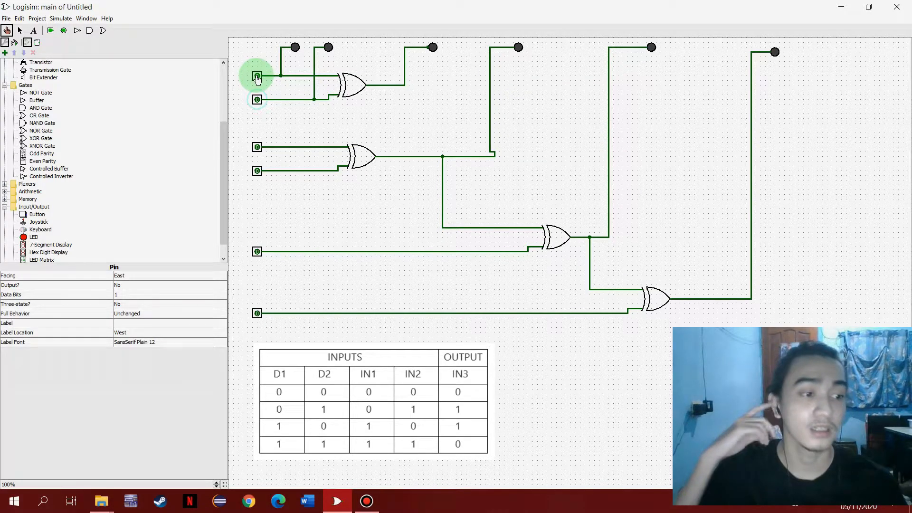
pyautogui.click(257, 77)
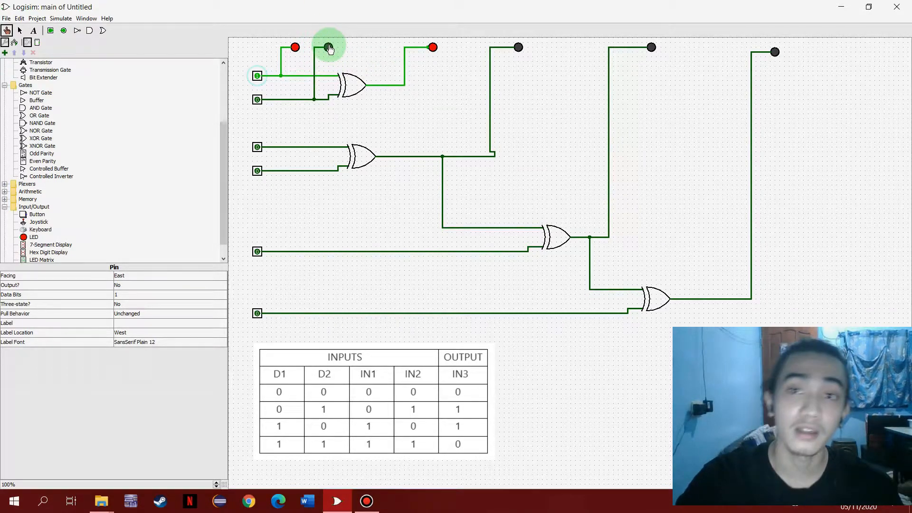
pyautogui.click(256, 77)
pyautogui.click(257, 78)
pyautogui.click(257, 77)
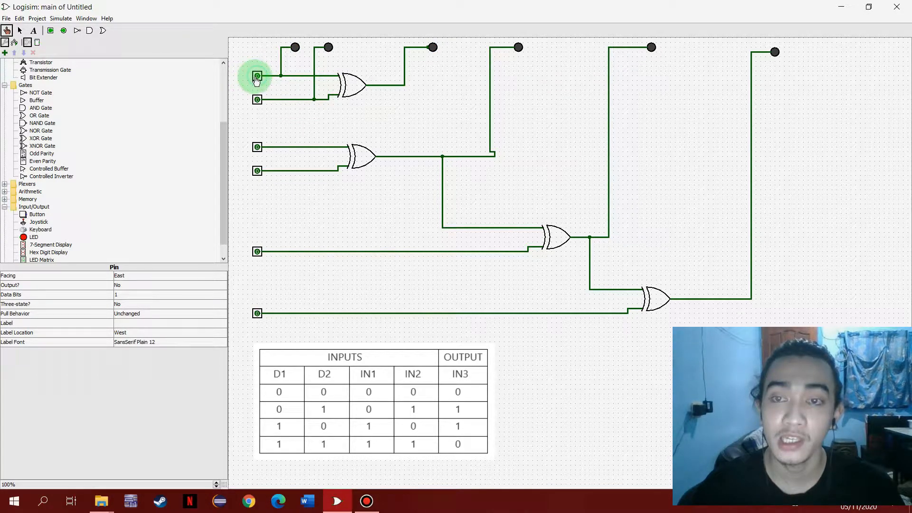
pyautogui.click(257, 76)
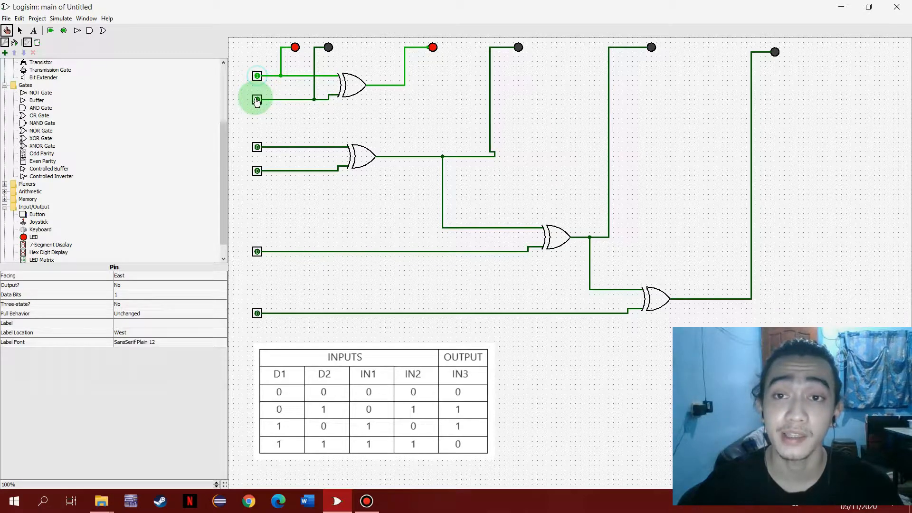
pyautogui.click(257, 100)
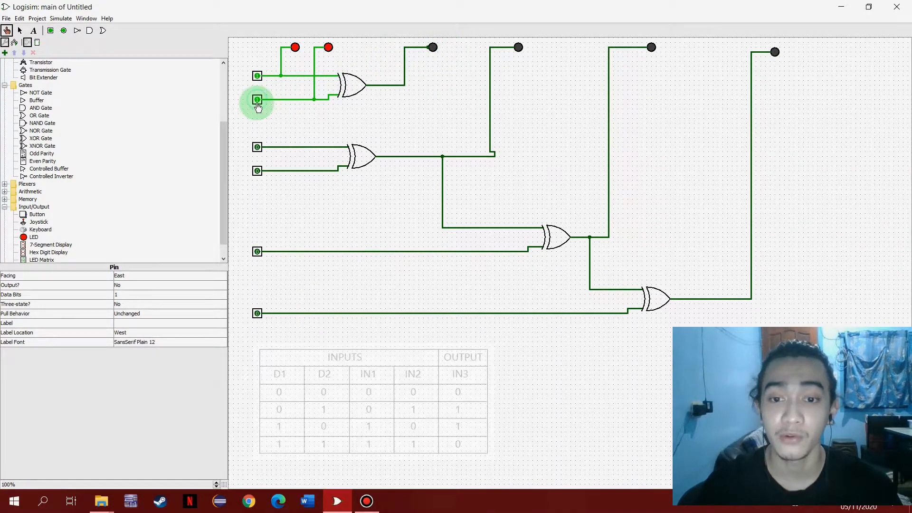
pyautogui.click(366, 501)
pyautogui.click(612, 111)
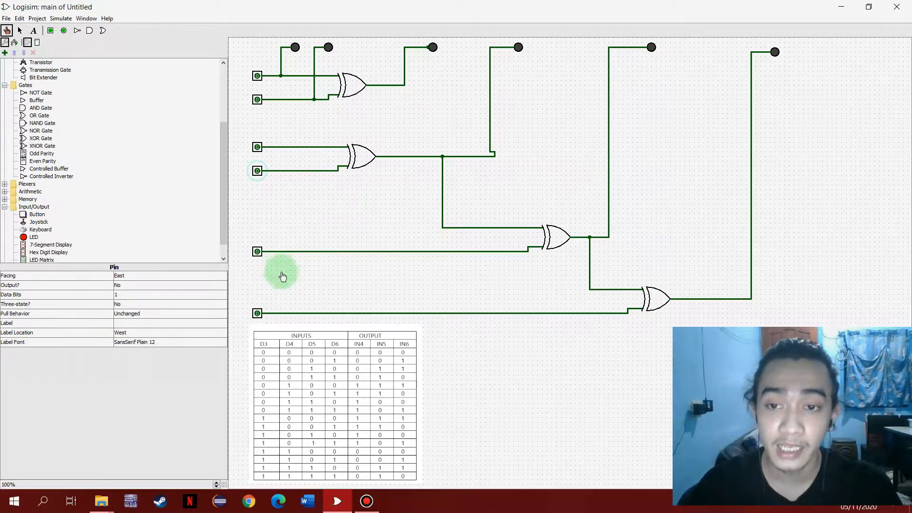
# - With D3 and D4 at 0, test D5/D6 combinations 0/1, 1/0 and 1/1 against the truth table, then reset both pins
pyautogui.click(257, 314)
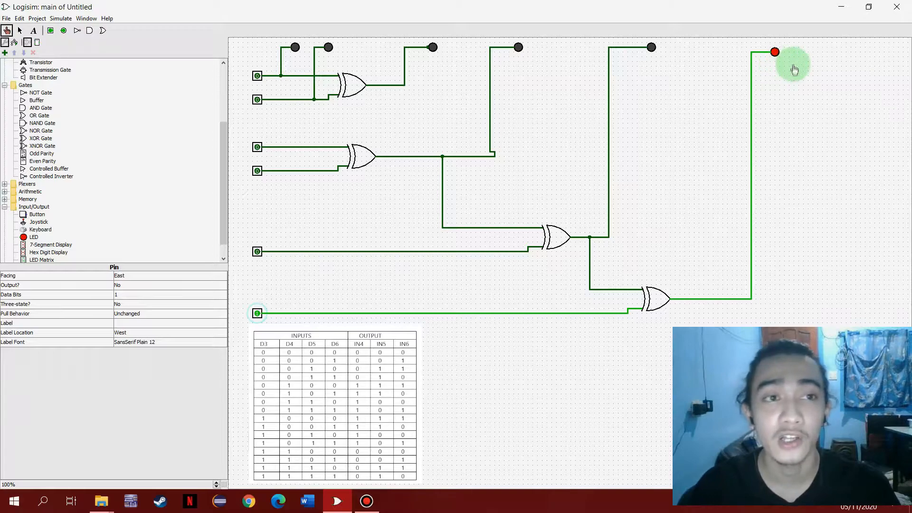
pyautogui.click(257, 313)
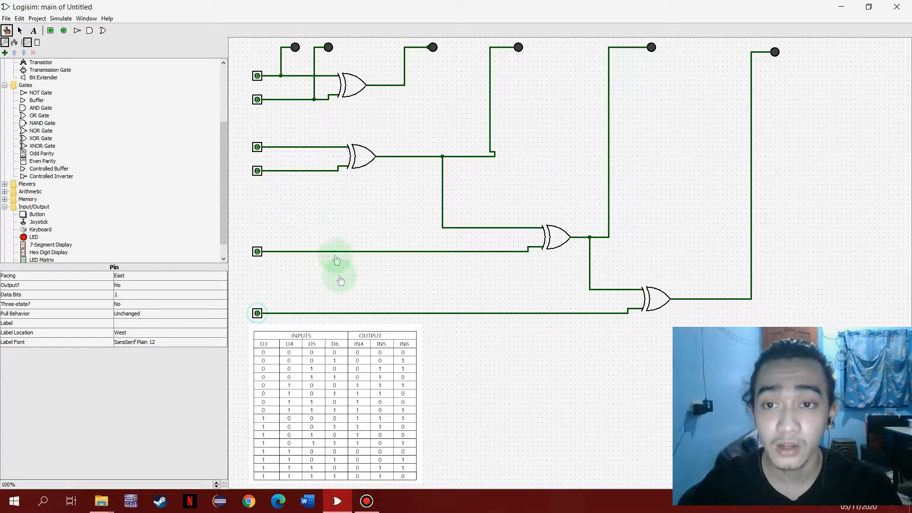
pyautogui.click(258, 252)
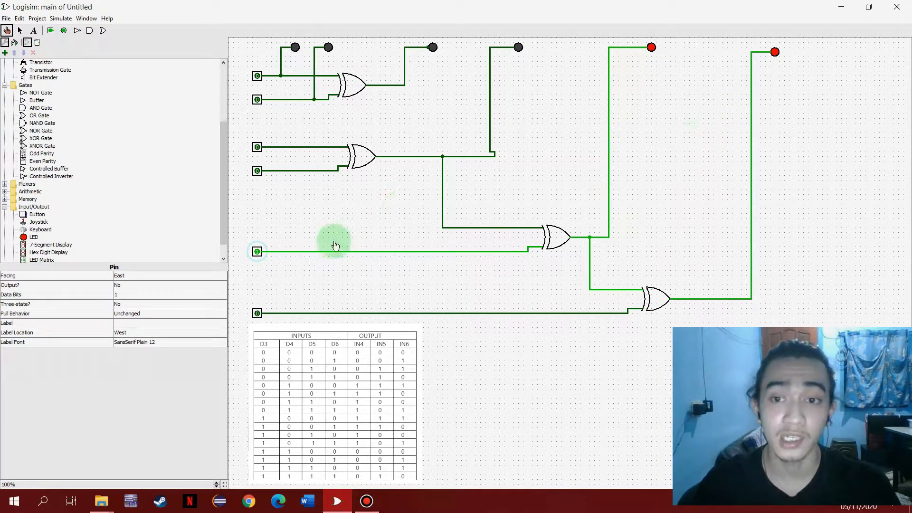
pyautogui.click(257, 252)
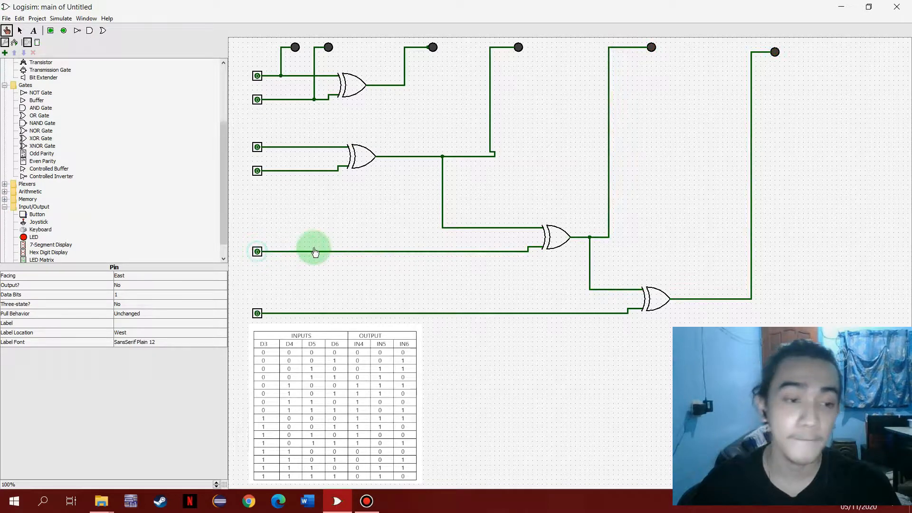
pyautogui.click(257, 253)
pyautogui.click(257, 314)
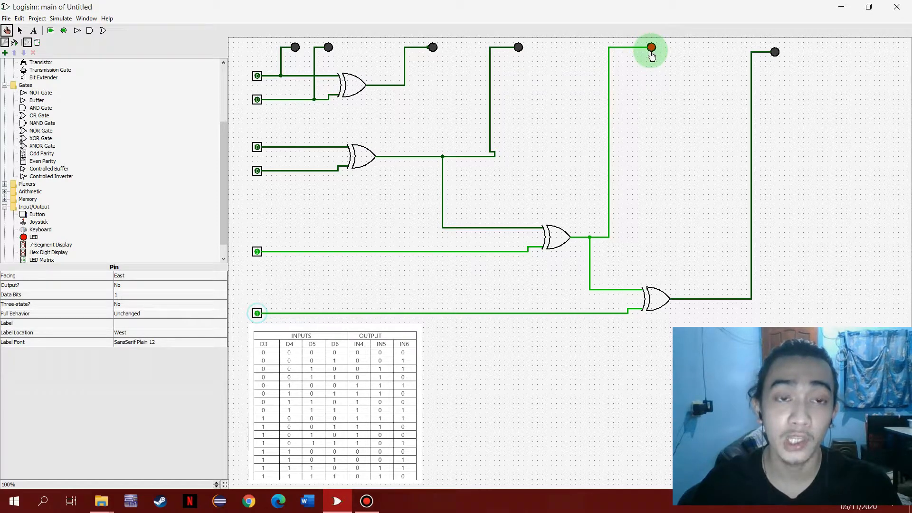
pyautogui.click(257, 251)
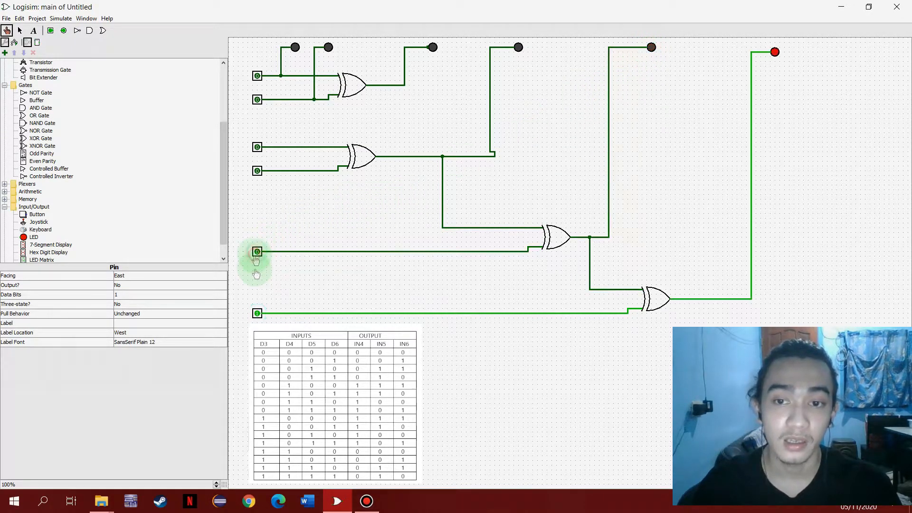
pyautogui.click(257, 313)
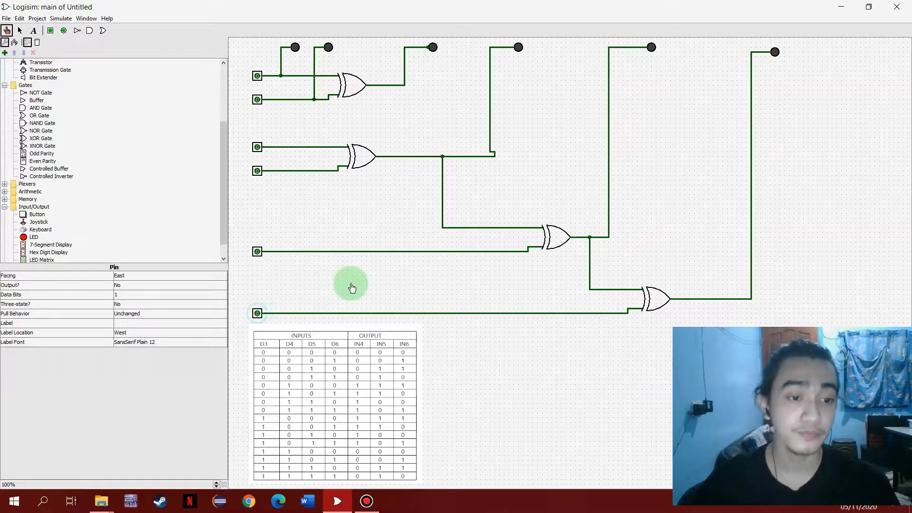
# - With D3 at 0, test D4 on alone, D4 with D6, and D4 with D5 against the truth table
pyautogui.click(257, 170)
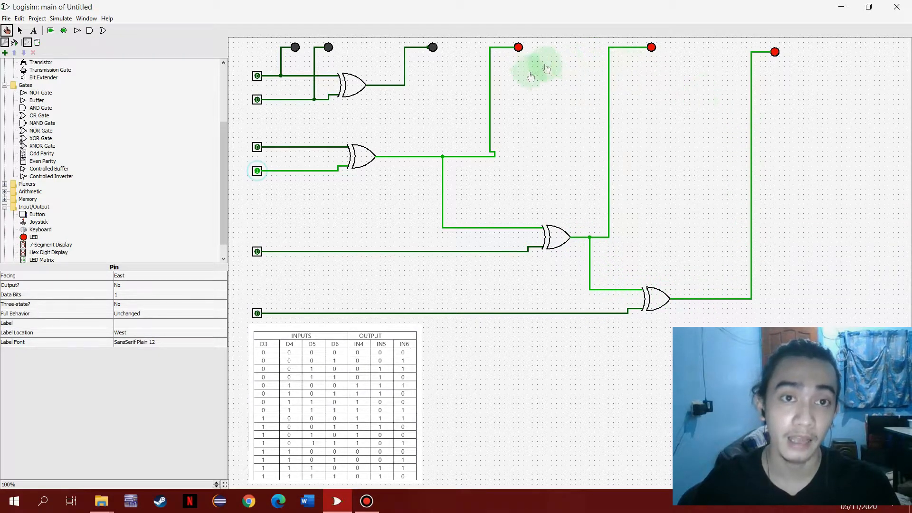
pyautogui.click(256, 170)
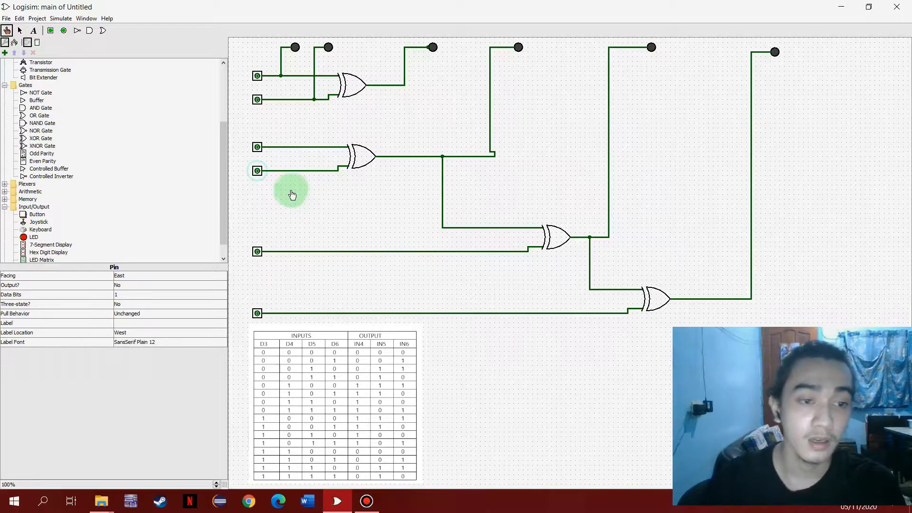
pyautogui.click(258, 175)
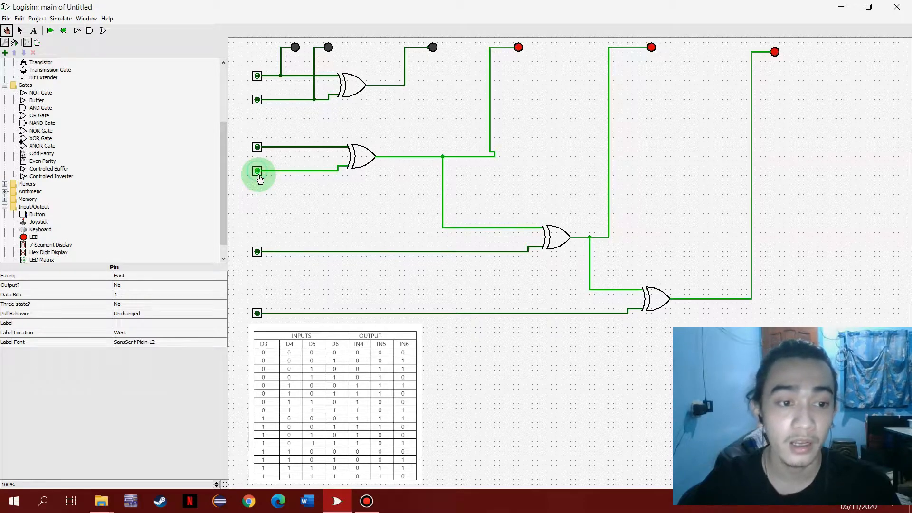
pyautogui.click(259, 315)
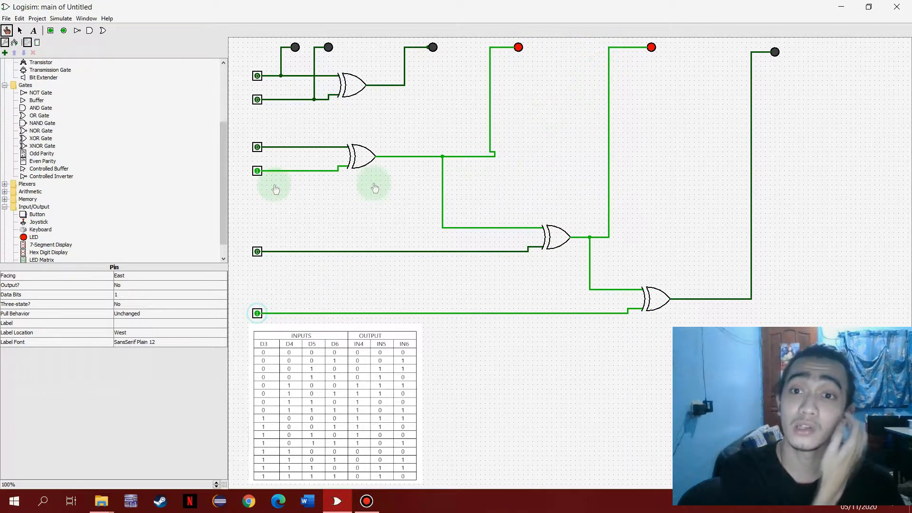
pyautogui.click(258, 169)
pyautogui.click(257, 313)
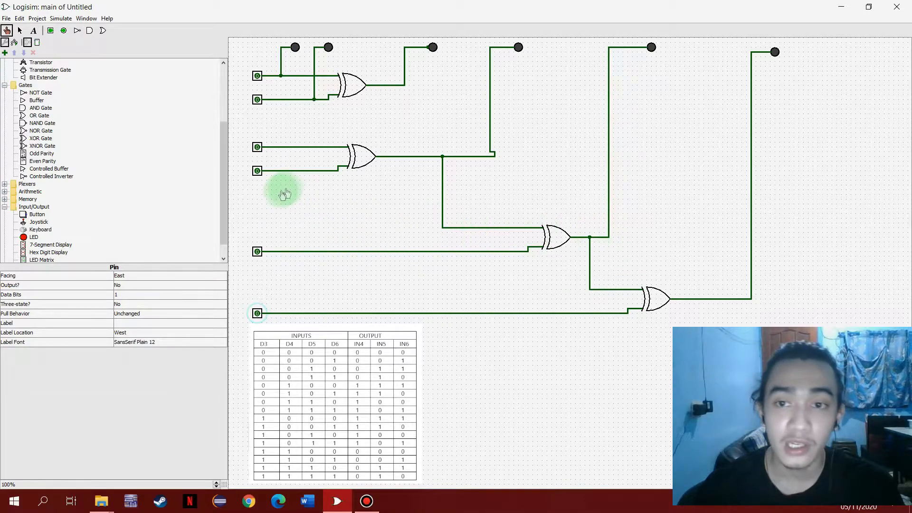
pyautogui.click(258, 171)
pyautogui.click(257, 251)
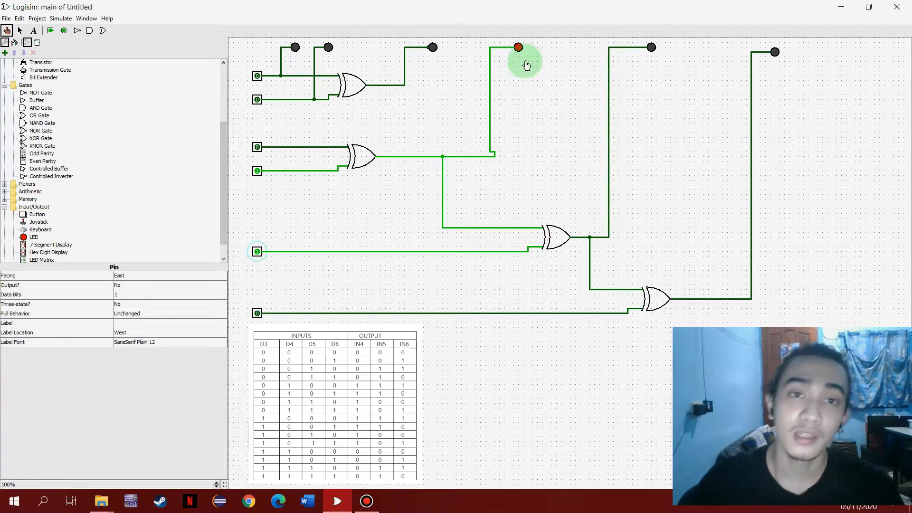
# - Clear D4 and D5, test D3–D6 combination 0111 against the truth table, then reset D4, D5 and D6 to 0
pyautogui.click(257, 171)
pyautogui.click(257, 251)
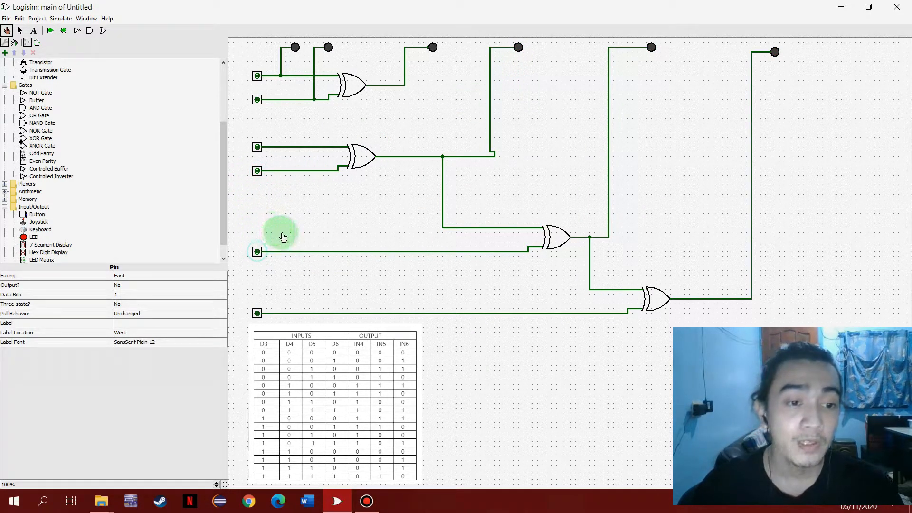
pyautogui.click(258, 172)
pyautogui.click(256, 250)
pyautogui.click(257, 312)
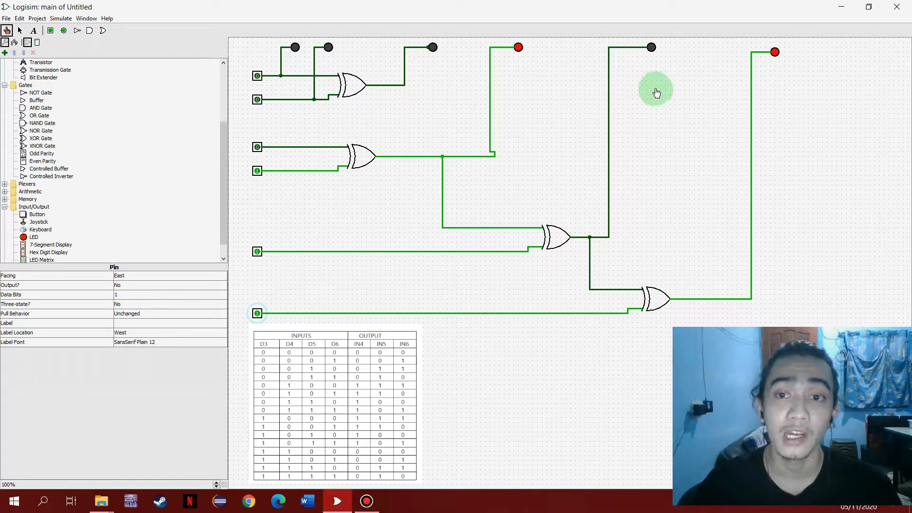
pyautogui.click(257, 170)
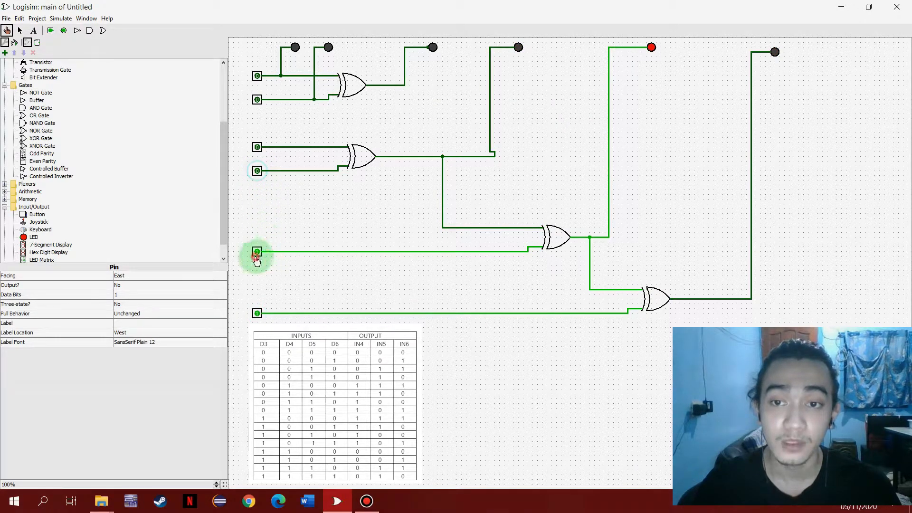
pyautogui.click(257, 252)
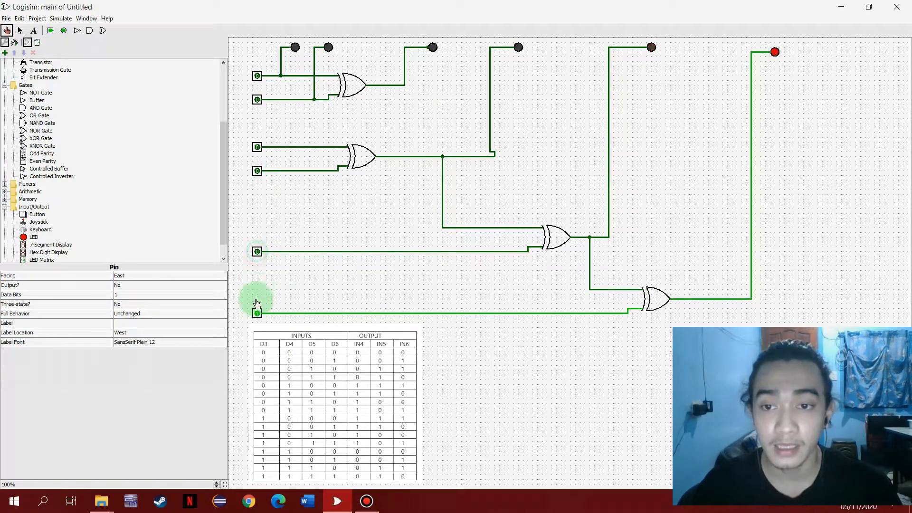
pyautogui.click(257, 312)
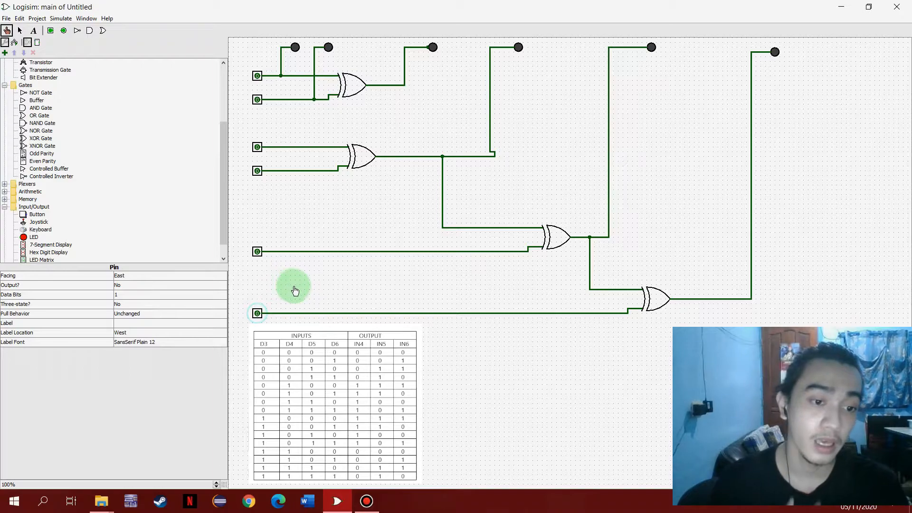
# - With D4 and D6 at 0, test D3 on alone and D3 with D5 against the truth table, then reset the pins
pyautogui.click(259, 150)
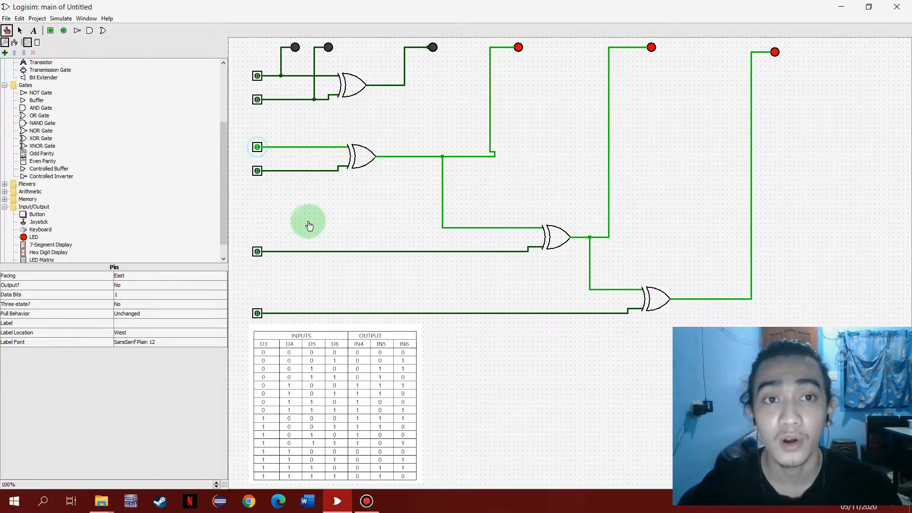
pyautogui.click(261, 146)
pyautogui.click(261, 146)
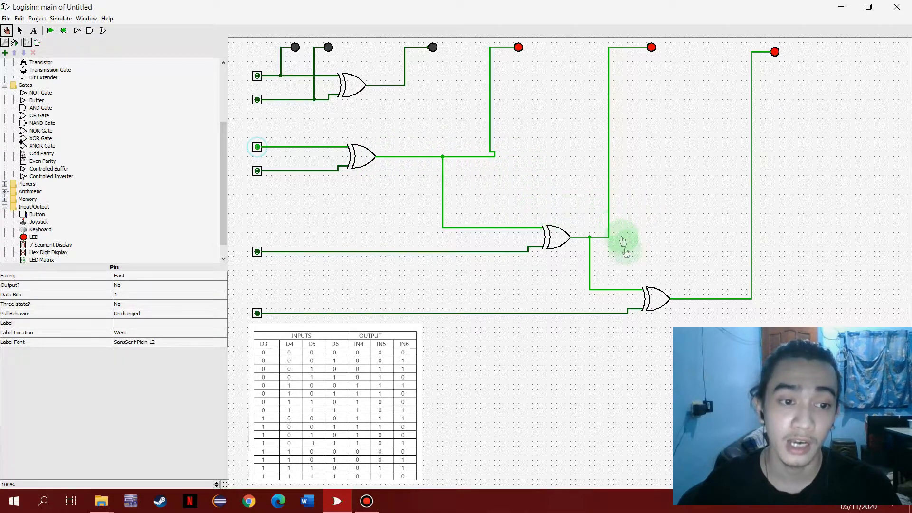
pyautogui.click(257, 148)
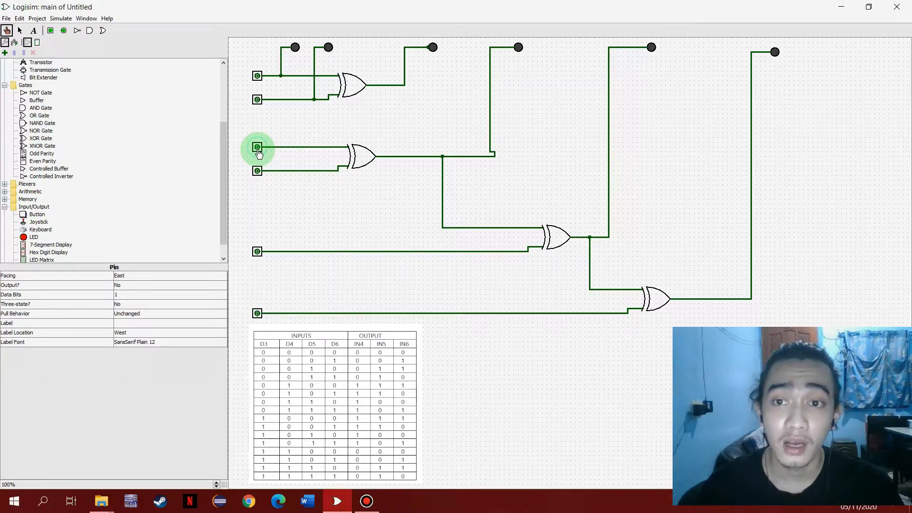
pyautogui.click(257, 147)
pyautogui.click(257, 252)
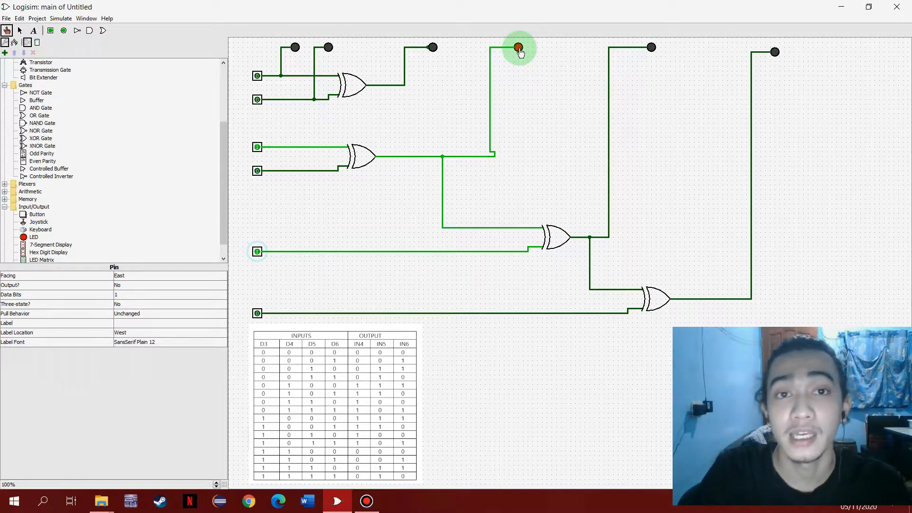
pyautogui.click(257, 251)
pyautogui.click(258, 151)
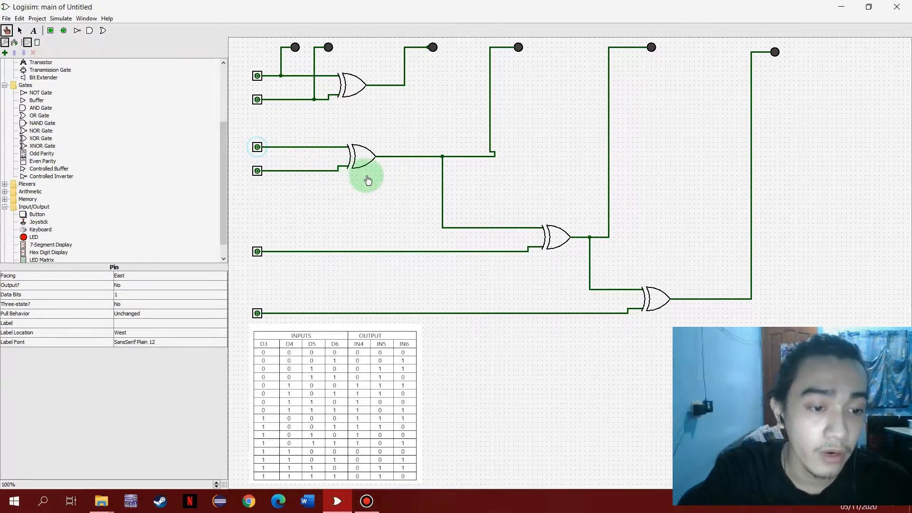
# - Test D3–D6 combination 1011 against the truth table, then reset D3, D5 and D6 to 0
pyautogui.click(258, 152)
pyautogui.click(257, 252)
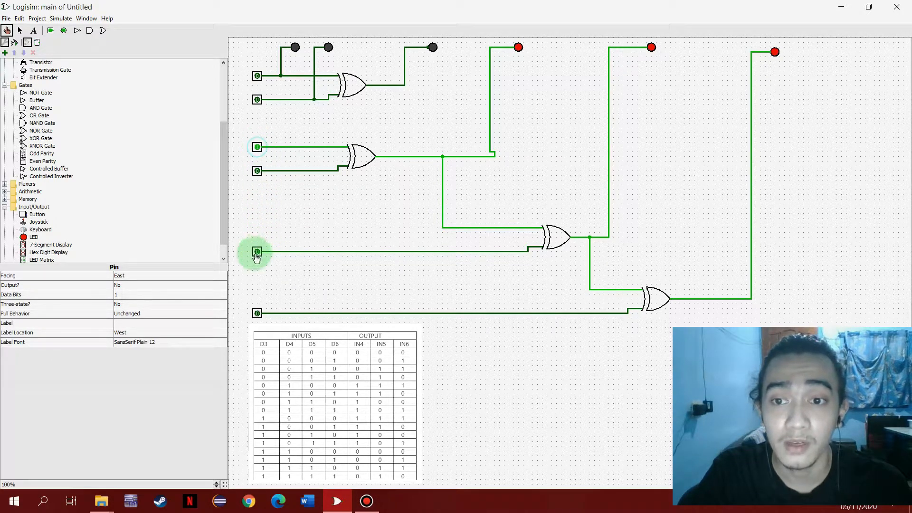
pyautogui.click(257, 315)
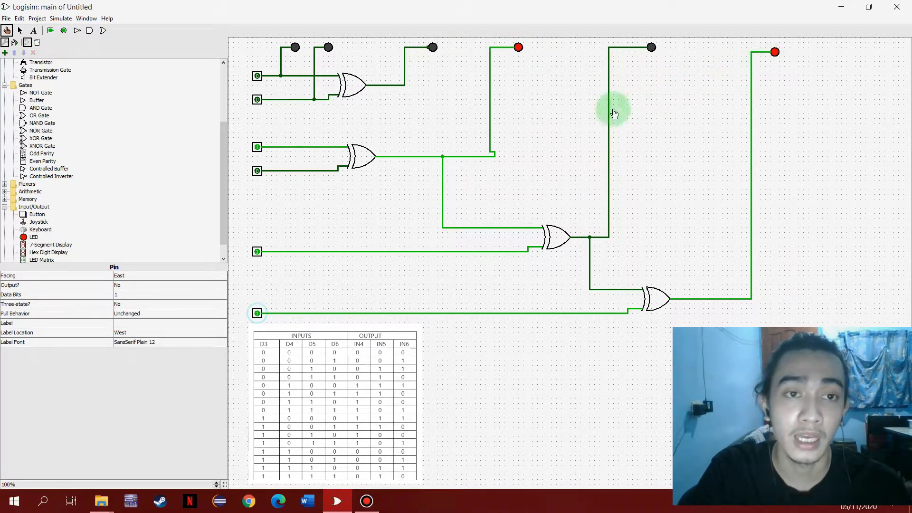
pyautogui.click(257, 147)
pyautogui.click(257, 252)
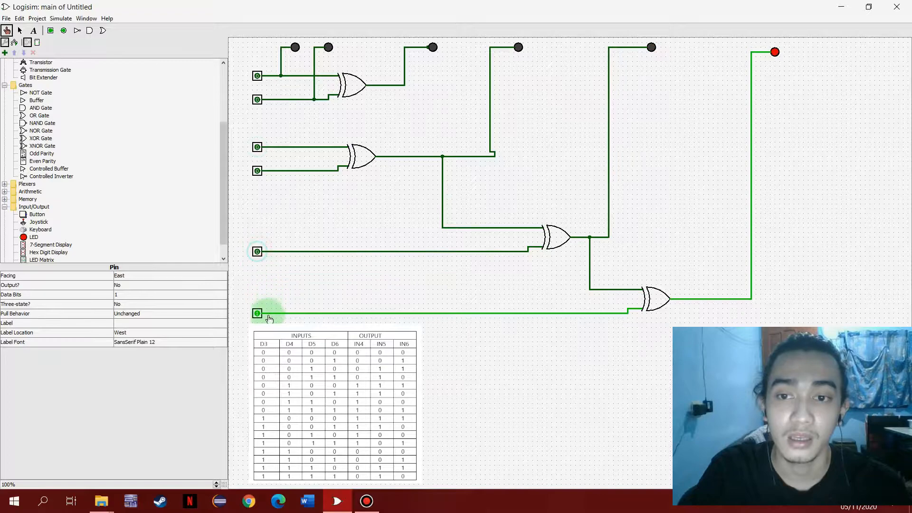
pyautogui.click(257, 313)
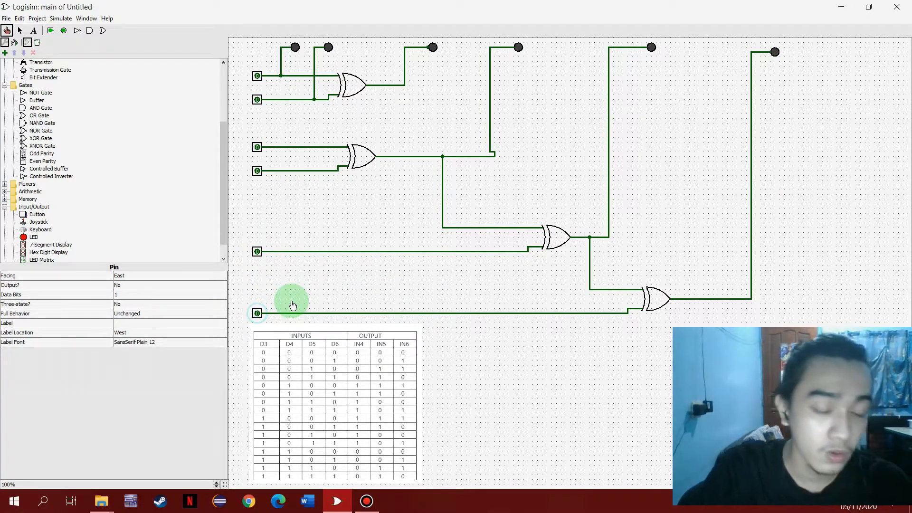
# - Test D3–D6 combinations 1100 and 1101 against the truth table, resetting D3 and D4 to 0 after each
pyautogui.click(257, 148)
pyautogui.click(257, 171)
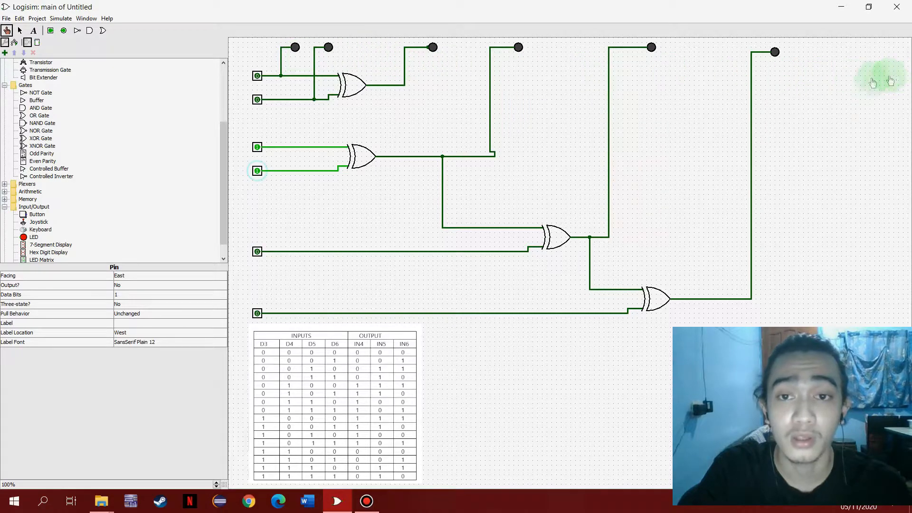
pyautogui.click(257, 171)
pyautogui.click(257, 149)
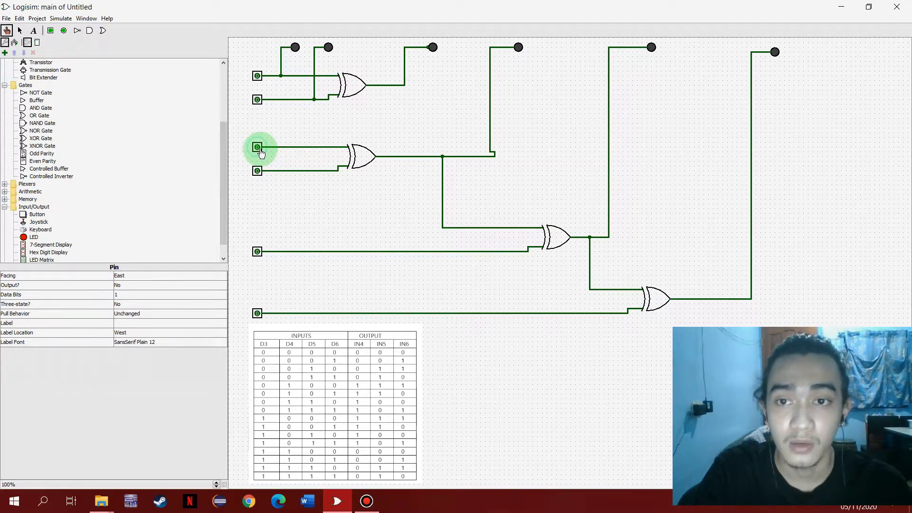
pyautogui.click(258, 149)
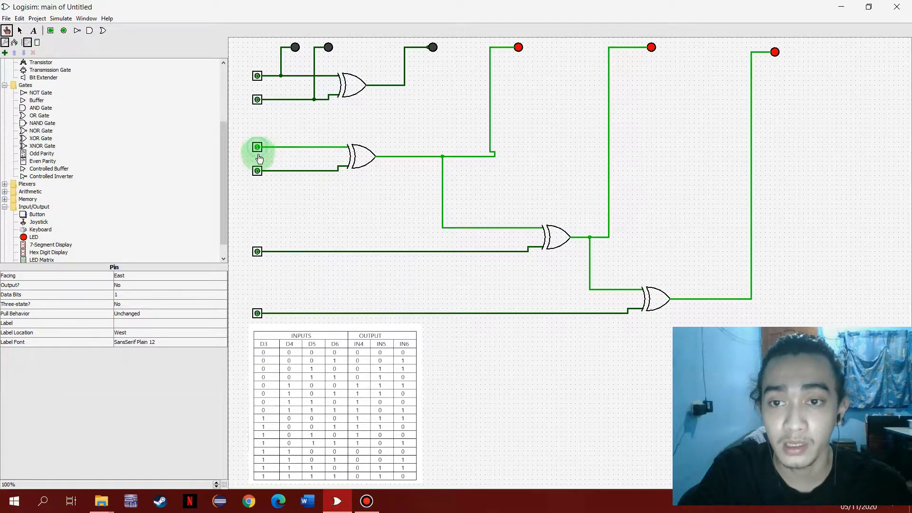
pyautogui.click(257, 171)
pyautogui.click(257, 313)
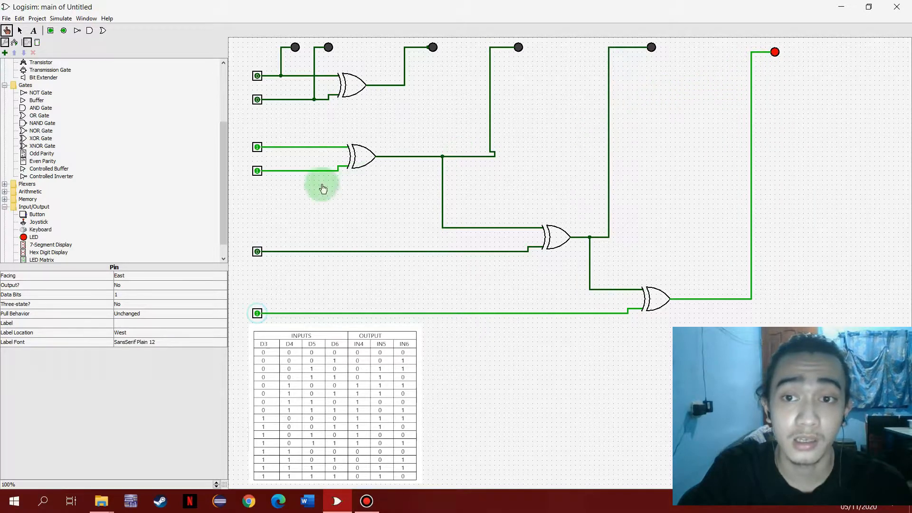
pyautogui.click(258, 148)
pyautogui.click(258, 171)
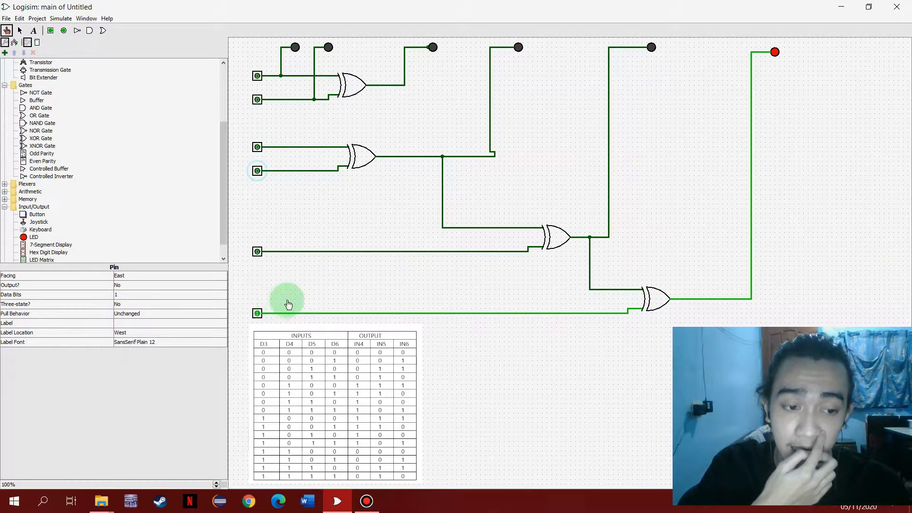
# - Test D3–D6 combination 1110 against the truth table, then reset D3, D4 and D5 to 0
pyautogui.click(259, 147)
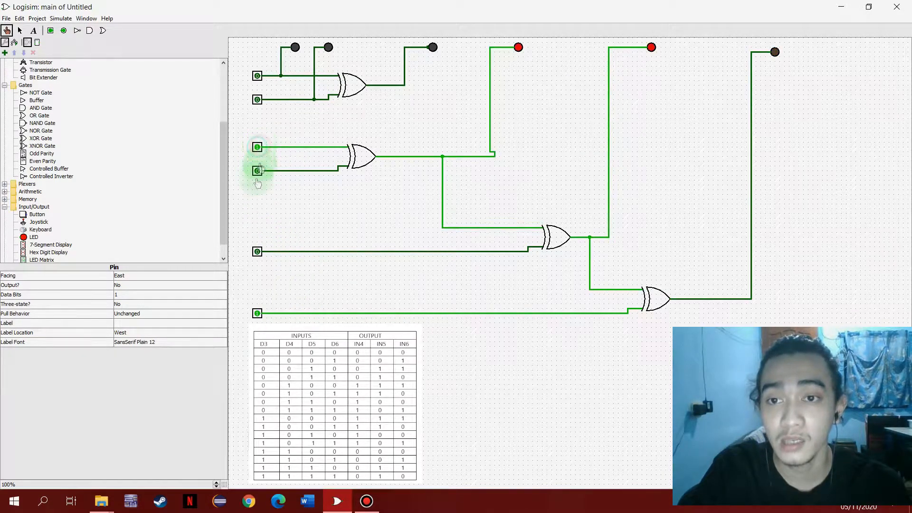
pyautogui.click(257, 170)
pyautogui.click(259, 250)
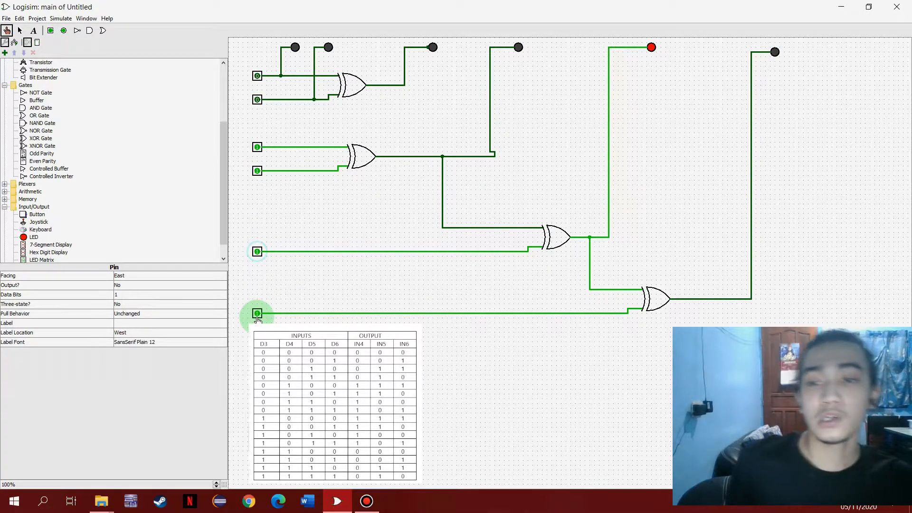
pyautogui.click(257, 314)
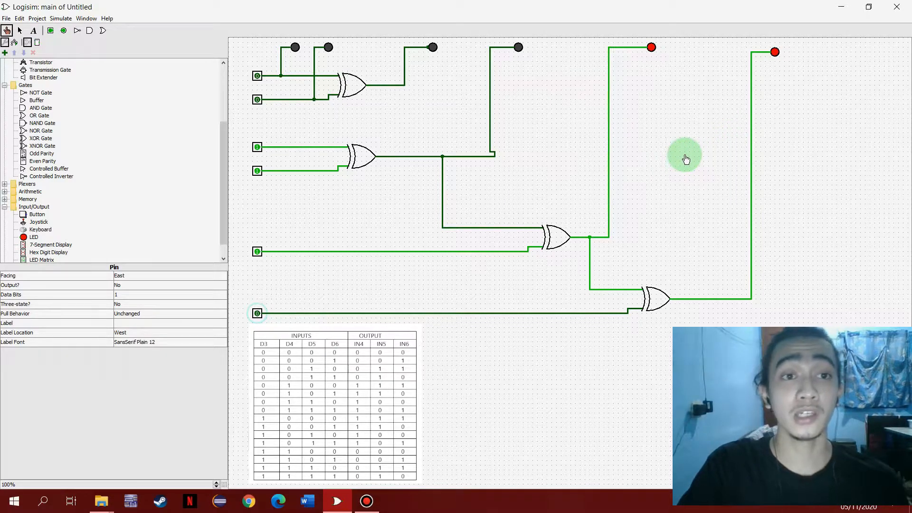
pyautogui.click(253, 258)
pyautogui.click(265, 177)
pyautogui.click(251, 164)
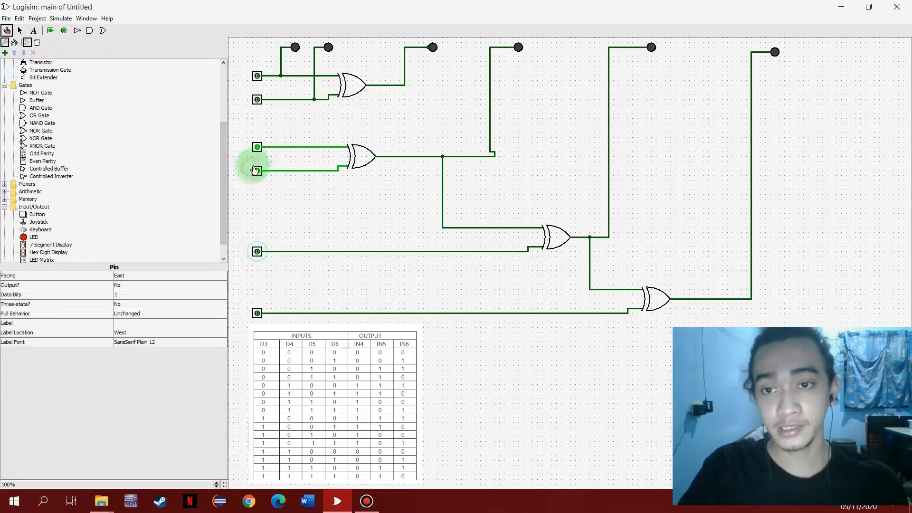
pyautogui.click(258, 147)
pyautogui.click(258, 170)
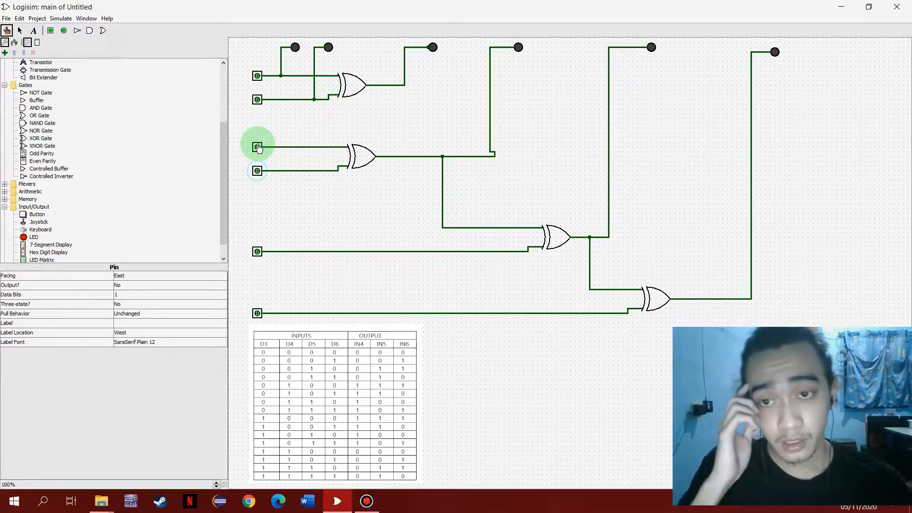
# - Test the truth table's last row by setting D3, D4, D5 and D6 all to 1
pyautogui.click(258, 147)
pyautogui.click(258, 183)
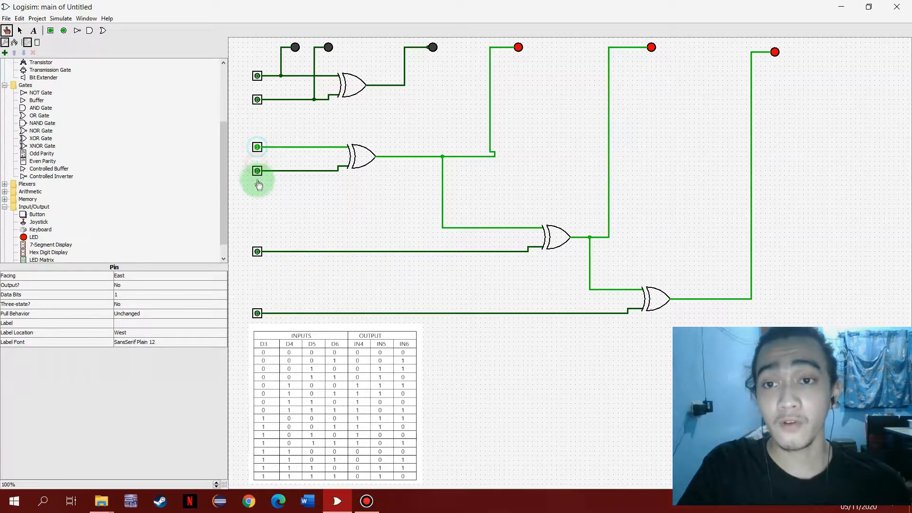
pyautogui.click(257, 171)
pyautogui.click(257, 251)
pyautogui.click(258, 313)
pyautogui.click(323, 123)
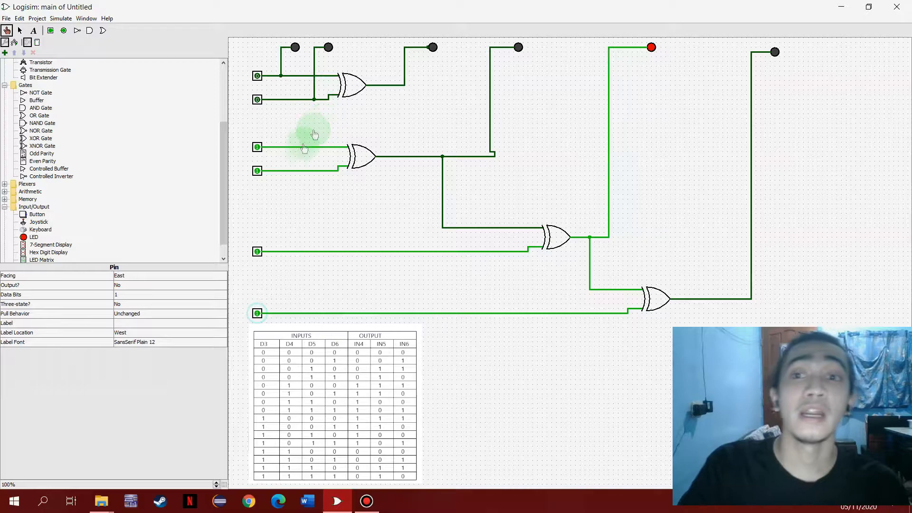